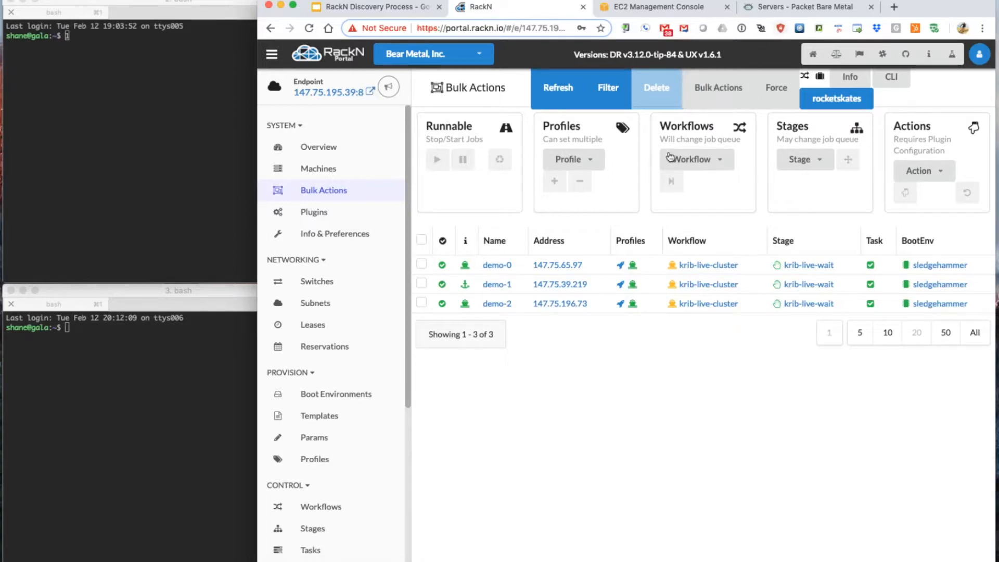
Step: Open the packet-ipmi plugin and set the name of the machine being created in Packet.net to pxe-boot
{"action": "left_click", "coordinate": [312, 214]}
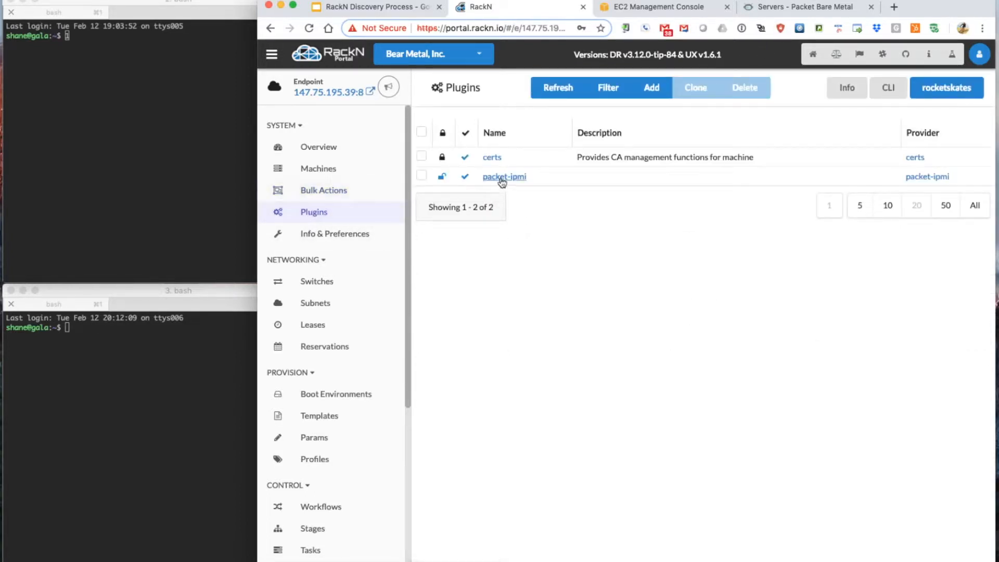
{"action": "left_click", "coordinate": [503, 178]}
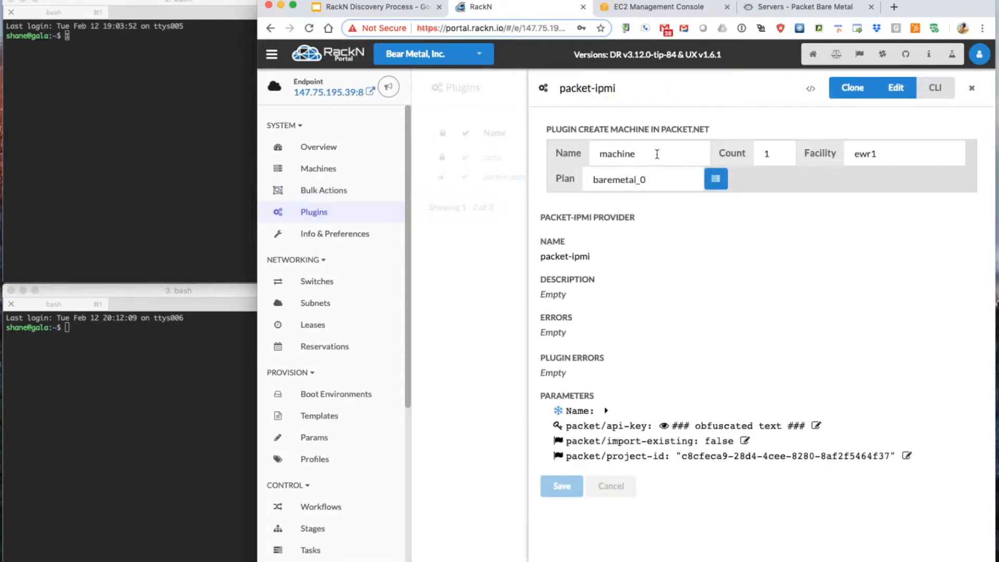
{"action": "left_click_drag", "start_coordinate": [657, 154], "coordinate": [590, 150]}
{"action": "key", "text": "BackSpace"}
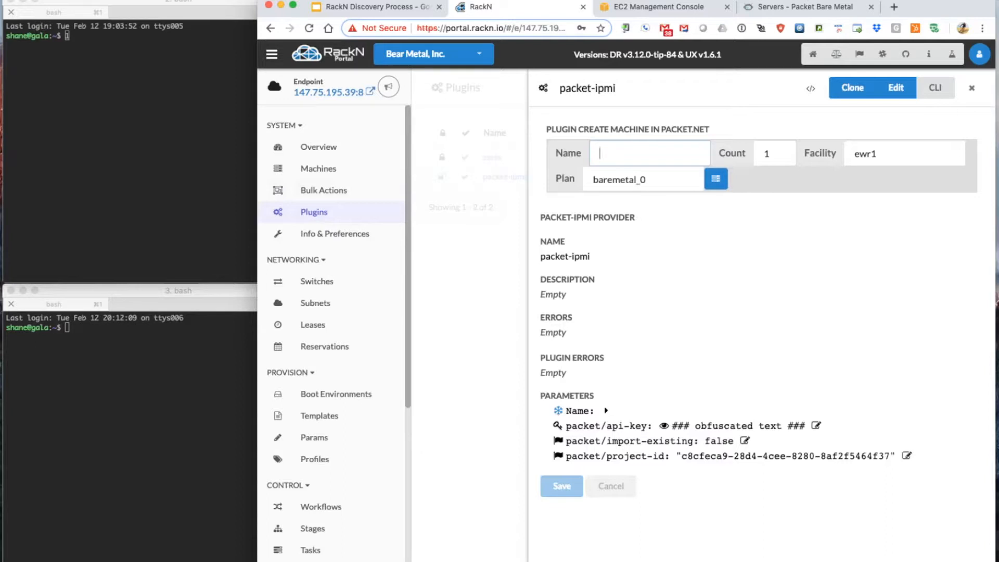
{"action": "type", "text": "pxe-boot"}
{"action": "key", "text": "Tab"}
{"action": "key", "text": "Tab"}
{"action": "key", "text": "Tab"}
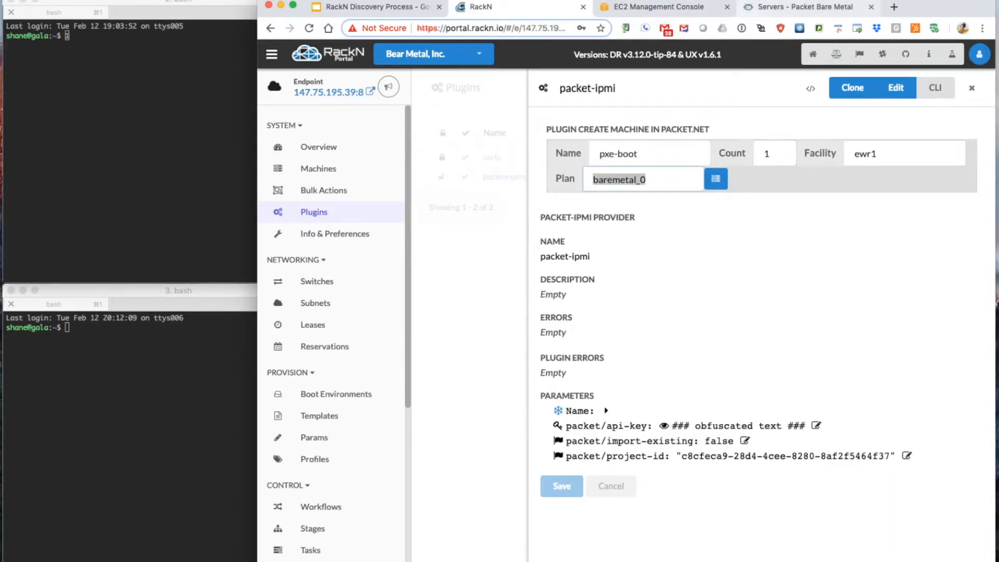
Step: Set the plan to t1.small.x86 and create the pxe-boot machine
{"action": "key", "text": "super+Tab"}
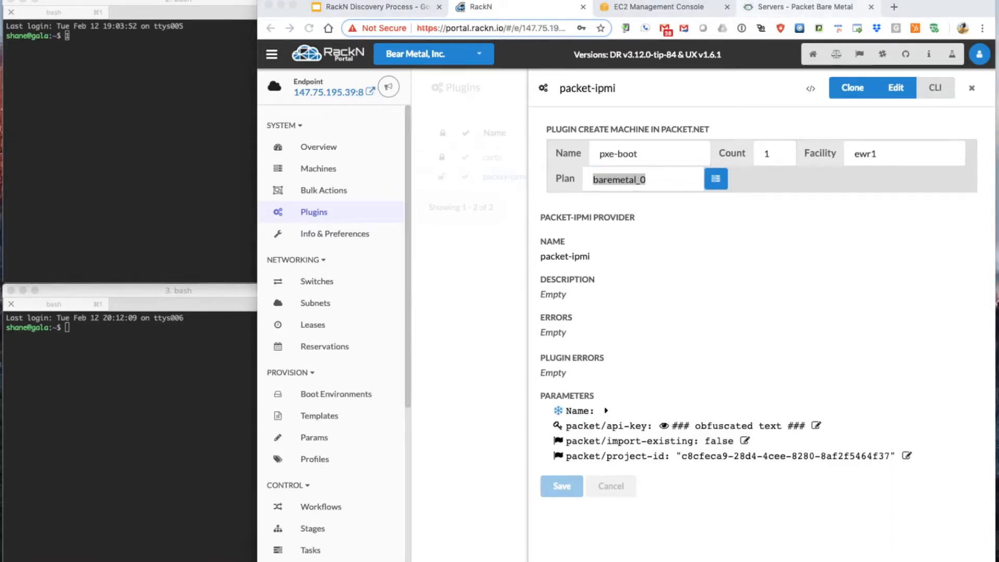
{"action": "left_click", "coordinate": [171, 372]}
{"action": "key", "text": "super+Tab"}
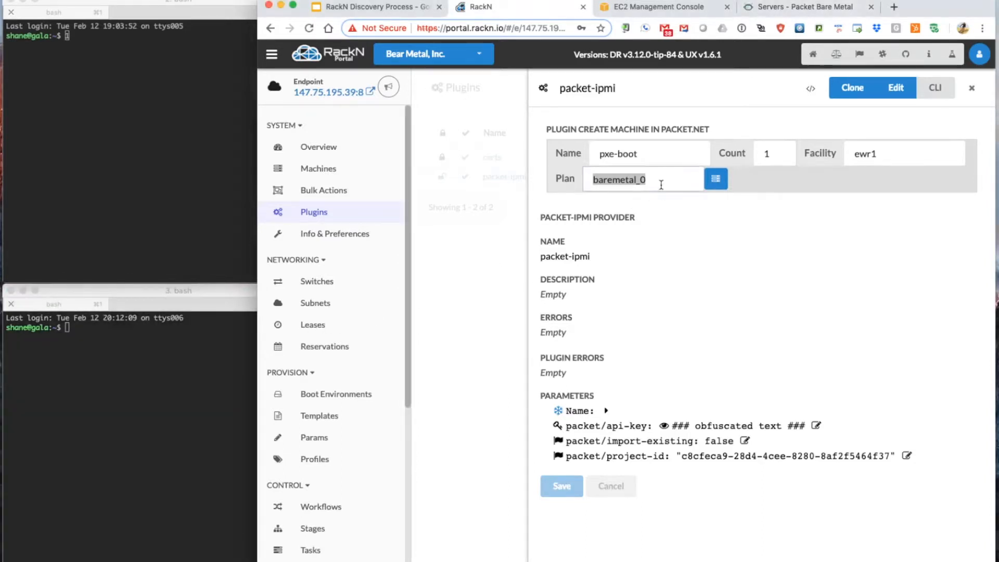
{"action": "type", "text": "t1.small.x86"}
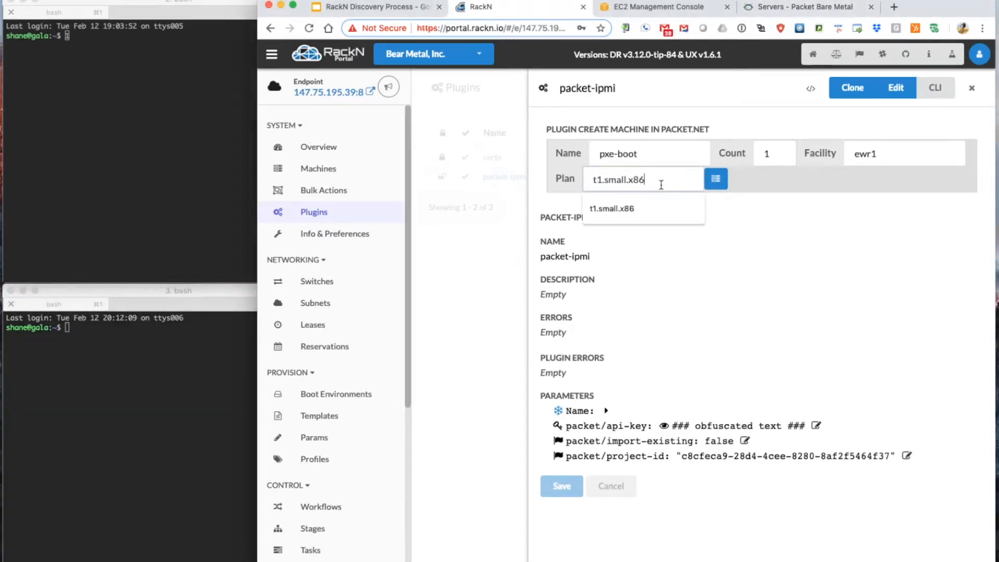
{"action": "left_click", "coordinate": [716, 180]}
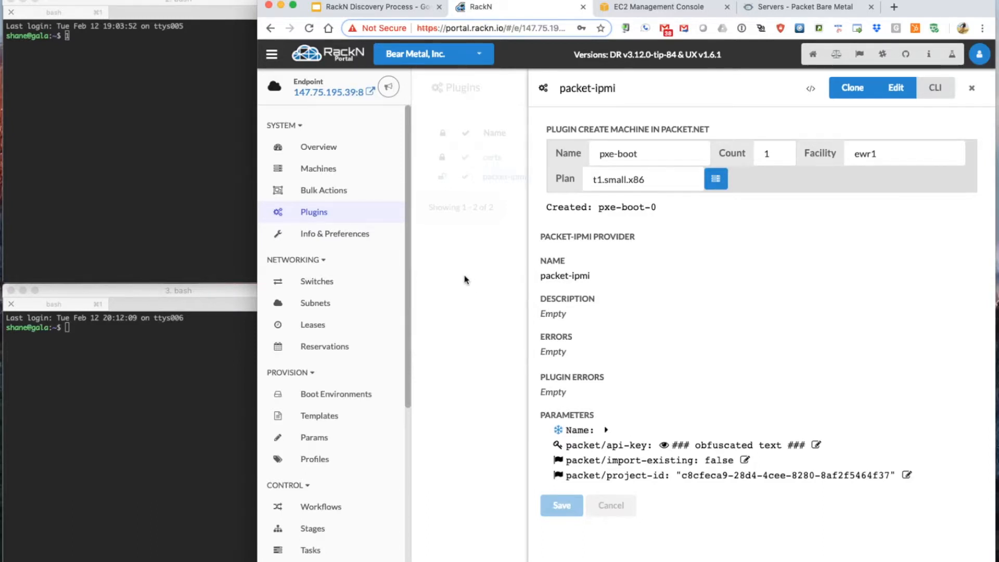
Step: In the EC2 console, start an instance launch using the AWS Marketplace image CentOS 7 (x86_64) - with Updates HVM, searching for centos
{"action": "left_click", "coordinate": [670, 8]}
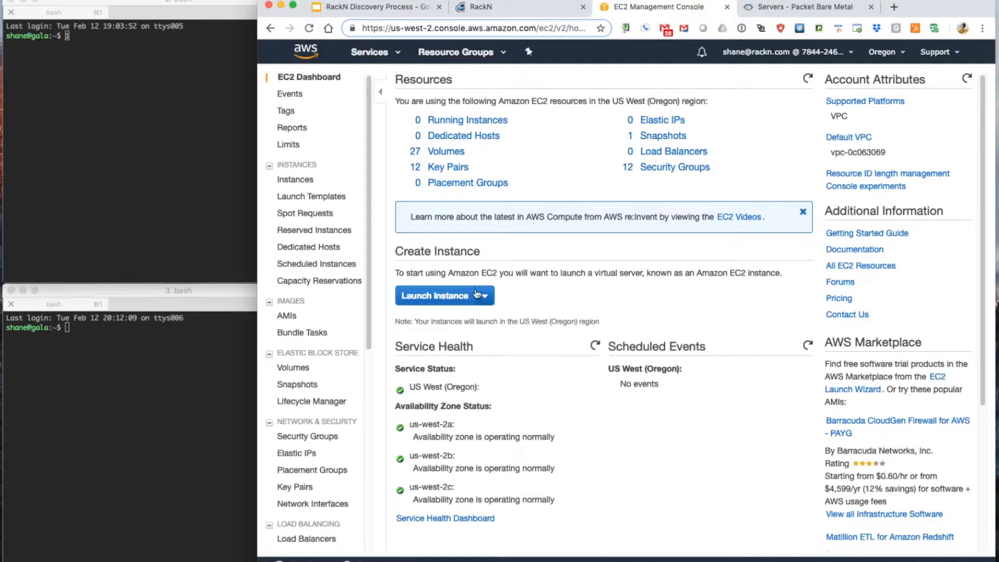
{"action": "left_click", "coordinate": [440, 297]}
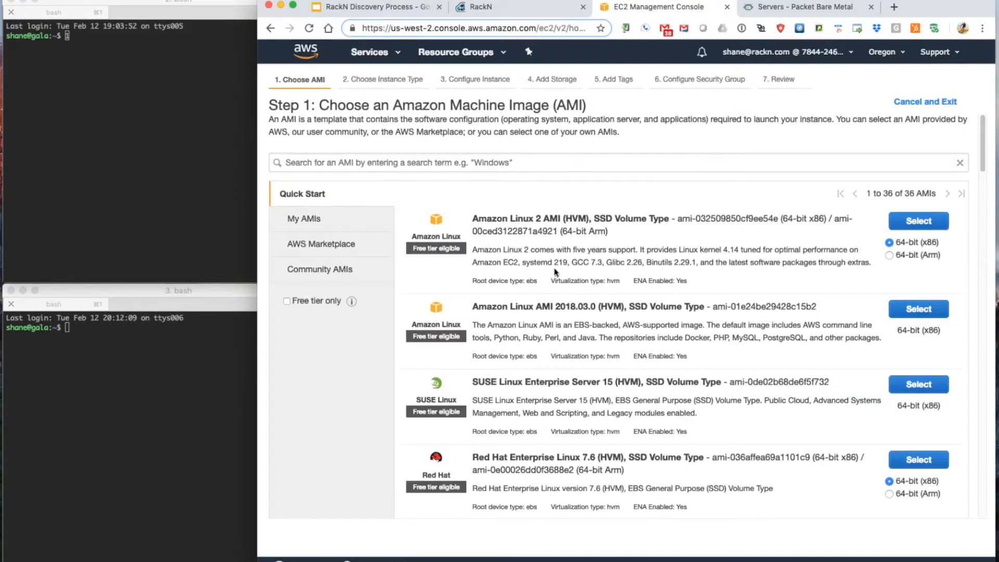
{"action": "left_click", "coordinate": [306, 248]}
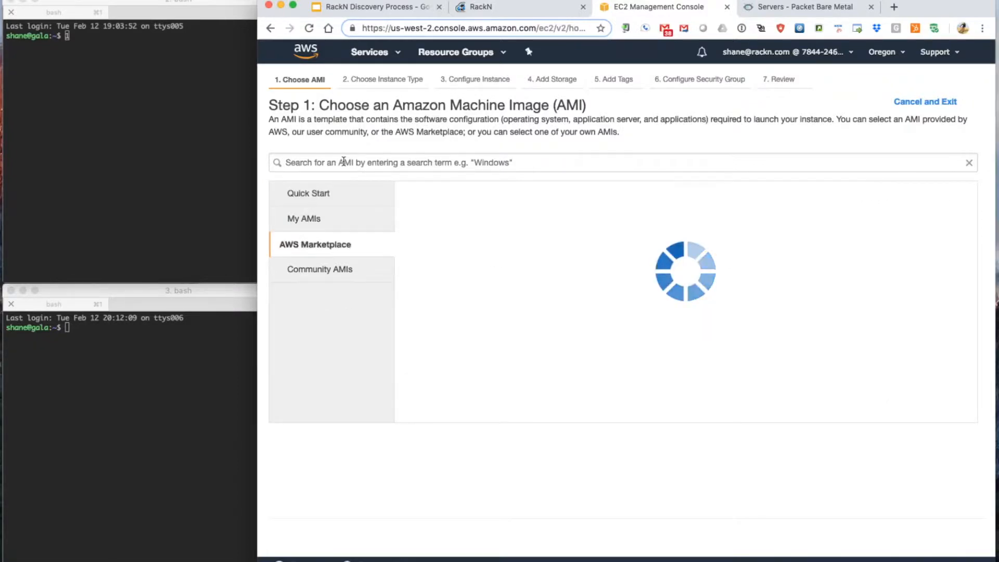
{"action": "left_click", "coordinate": [344, 162]}
{"action": "type", "text": "c"}
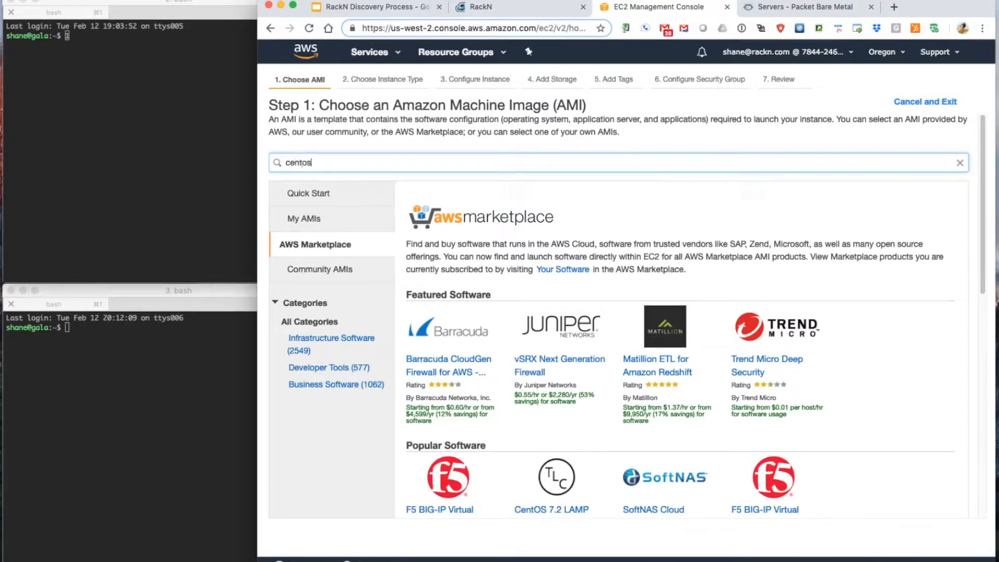
{"action": "type", "text": "entos"}
{"action": "key", "text": "Return"}
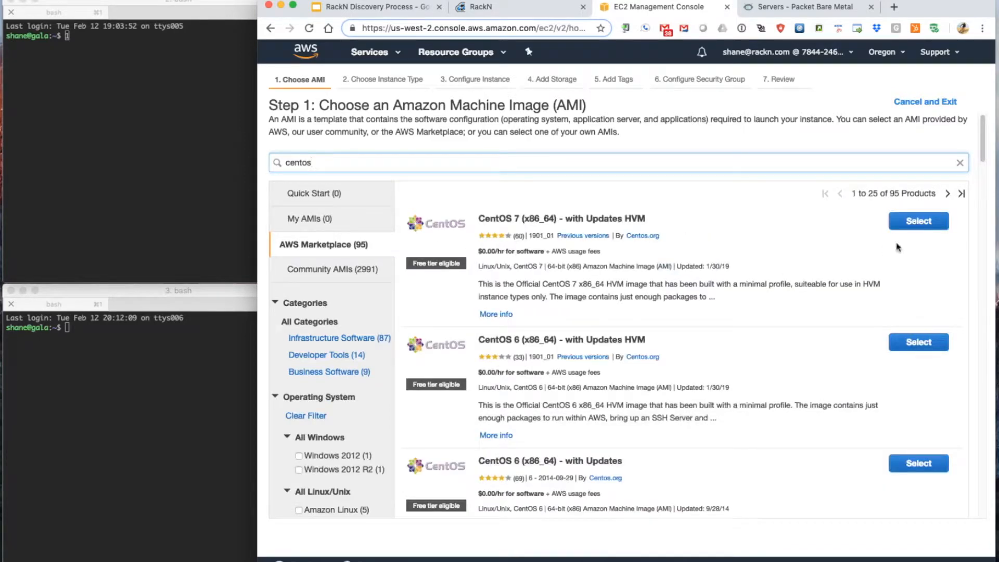
{"action": "left_click", "coordinate": [918, 221]}
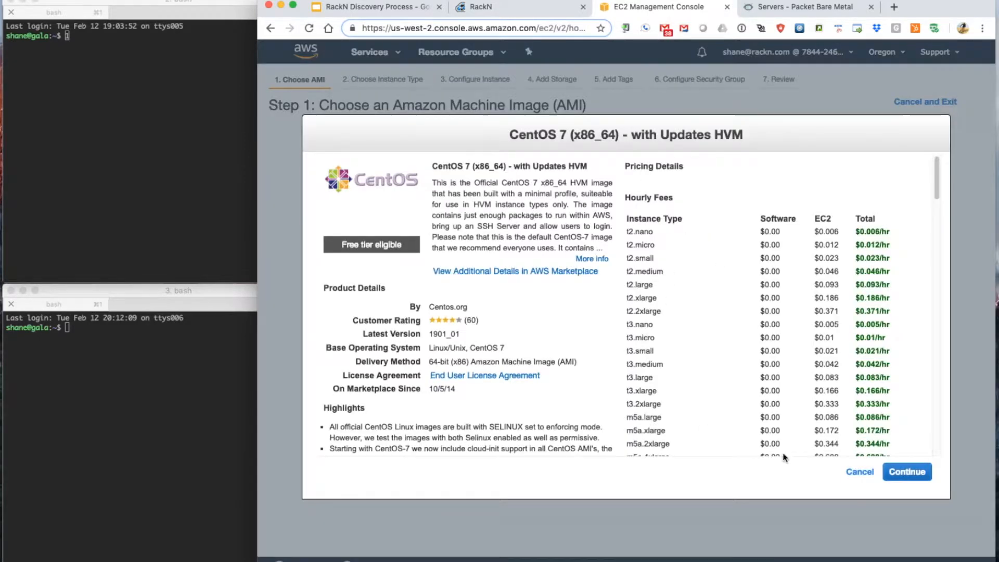
{"action": "left_click", "coordinate": [907, 472]}
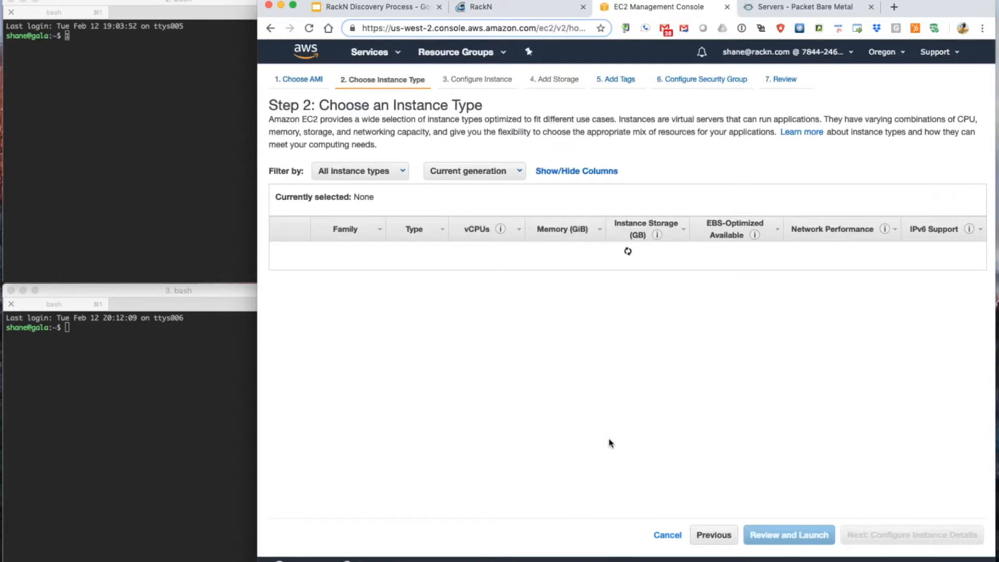
Step: Choose the t2.nano instance type and set the number of instances to 2
{"action": "left_click", "coordinate": [281, 279]}
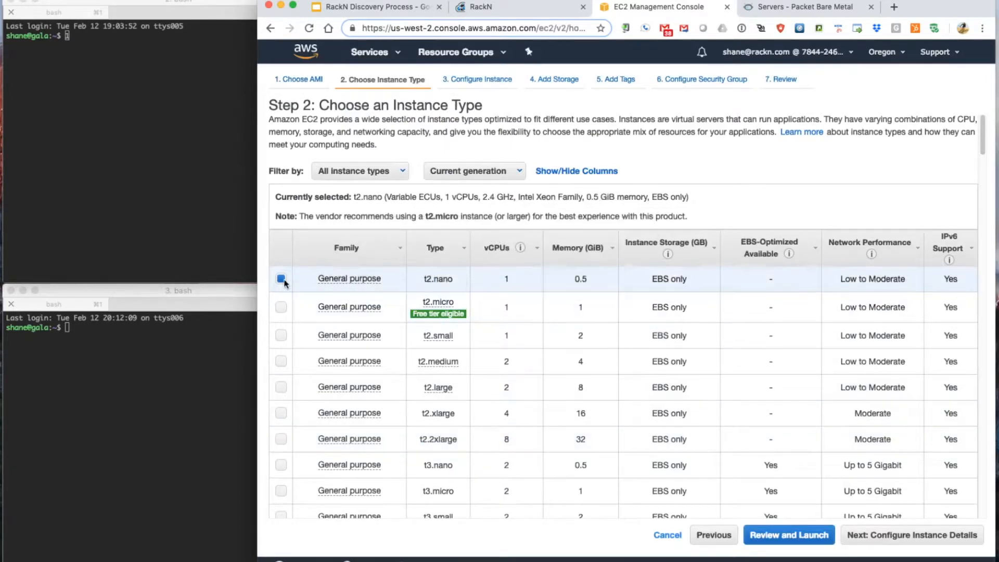
{"action": "left_click", "coordinate": [889, 541]}
{"action": "left_click", "coordinate": [466, 152]}
{"action": "type", "text": "2"}
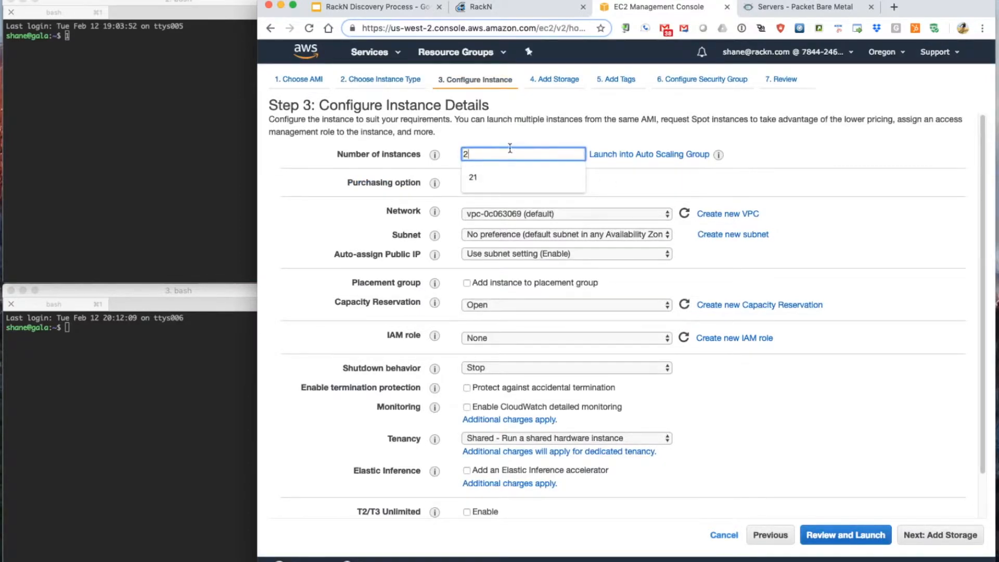
{"action": "key", "text": "Tab"}
{"action": "scroll", "coordinate": [527, 289], "scroll_direction": "down", "scroll_amount": 5}
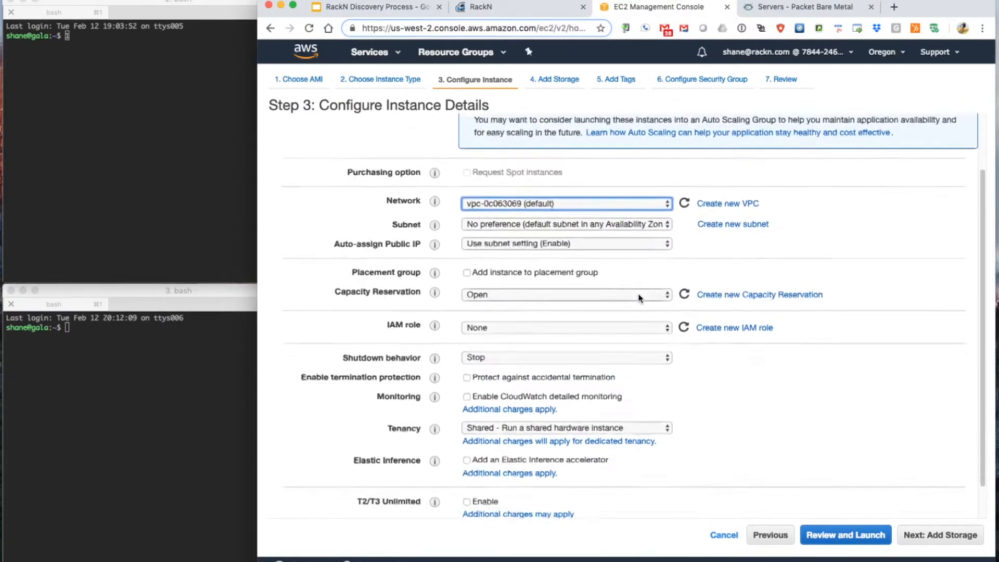
{"action": "left_click", "coordinate": [275, 504]}
{"action": "left_click", "coordinate": [498, 467]}
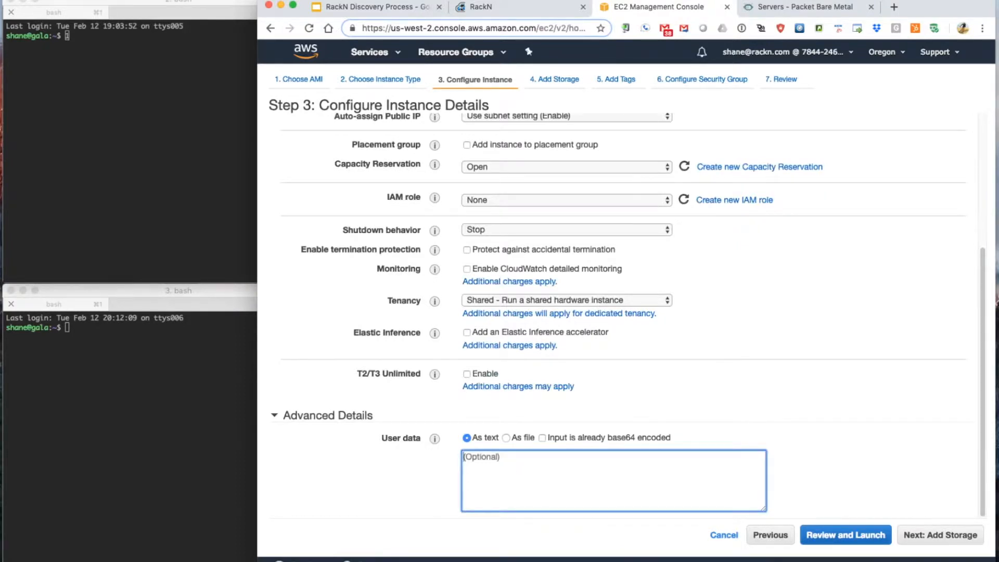
{"action": "key", "text": "super+Tab"}
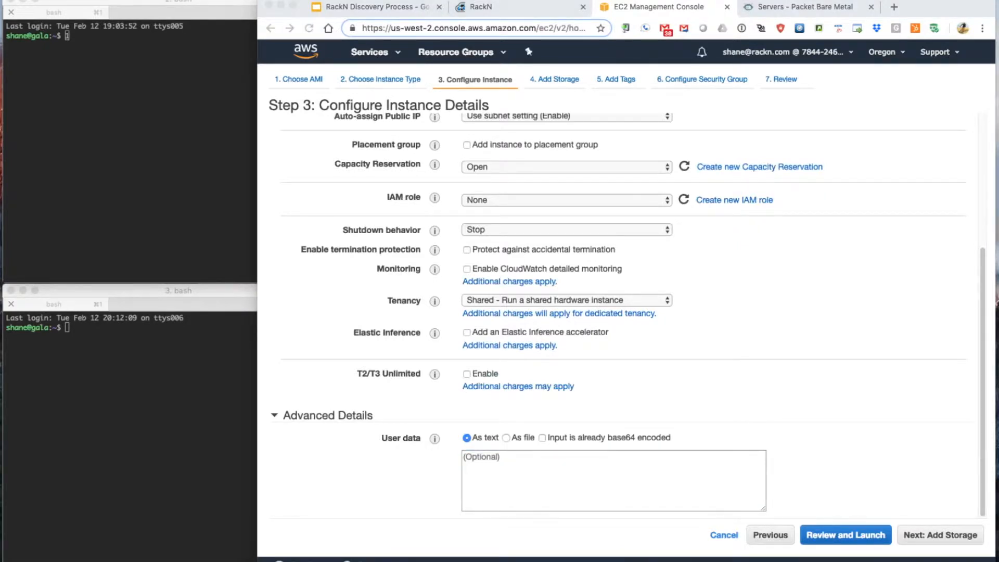
{"action": "left_click", "coordinate": [555, 494]}
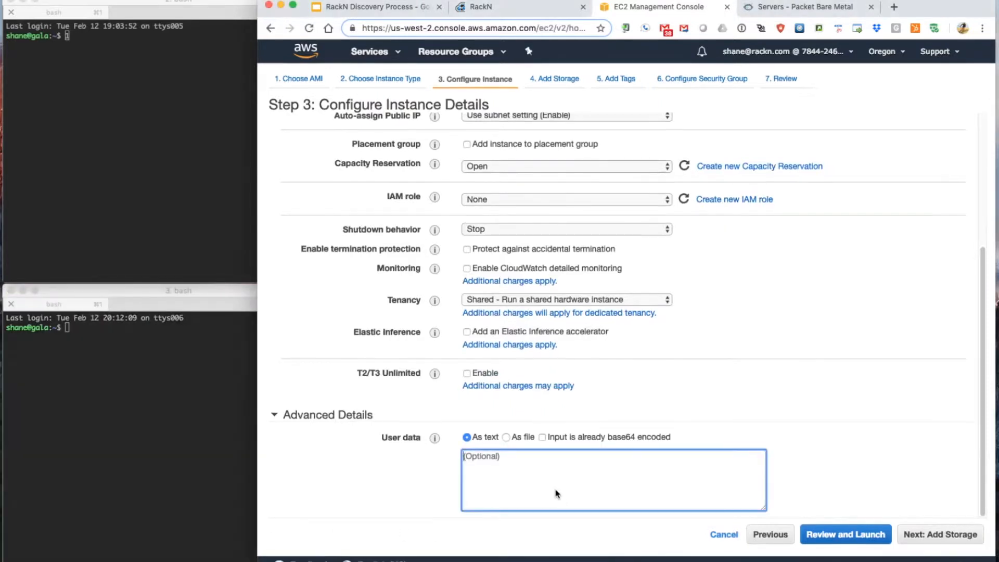
{"action": "type", "text": "#!/bin/bash curl -fsSL http://147.75.195.39:8091/machines/join-up.sh | bash -s --"}
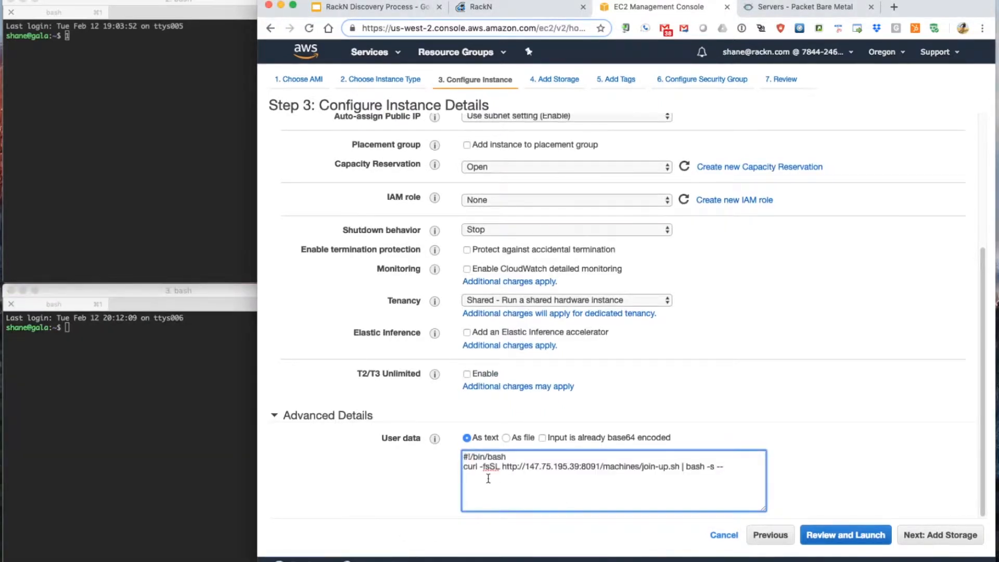
{"action": "left_click_drag", "start_coordinate": [679, 465], "coordinate": [641, 468]}
{"action": "left_click", "coordinate": [662, 500]}
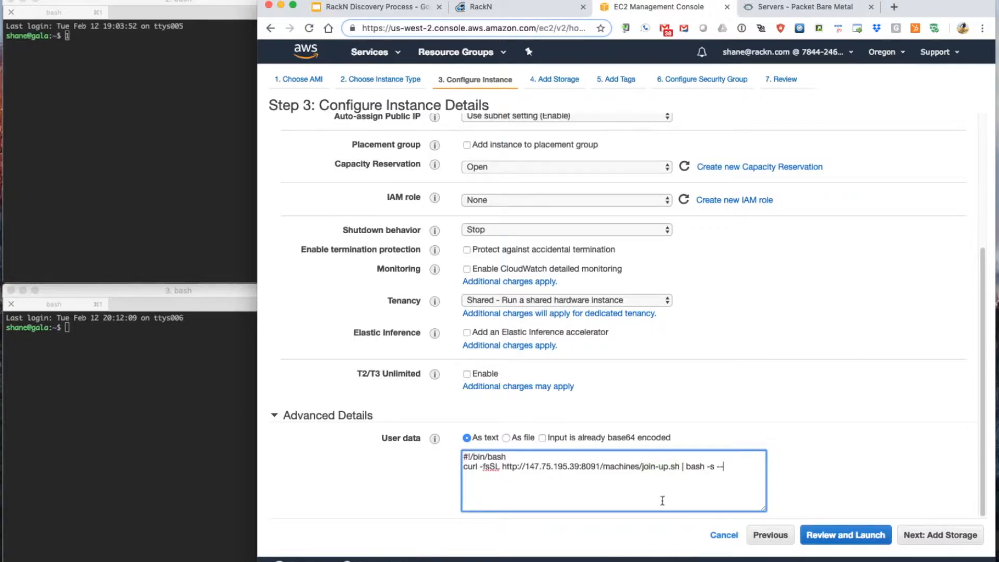
Step: Launch the reviewed instances with the existing key pair named after the account owner's e-mail, acknowledging access to its private key file
{"action": "left_click", "coordinate": [856, 536]}
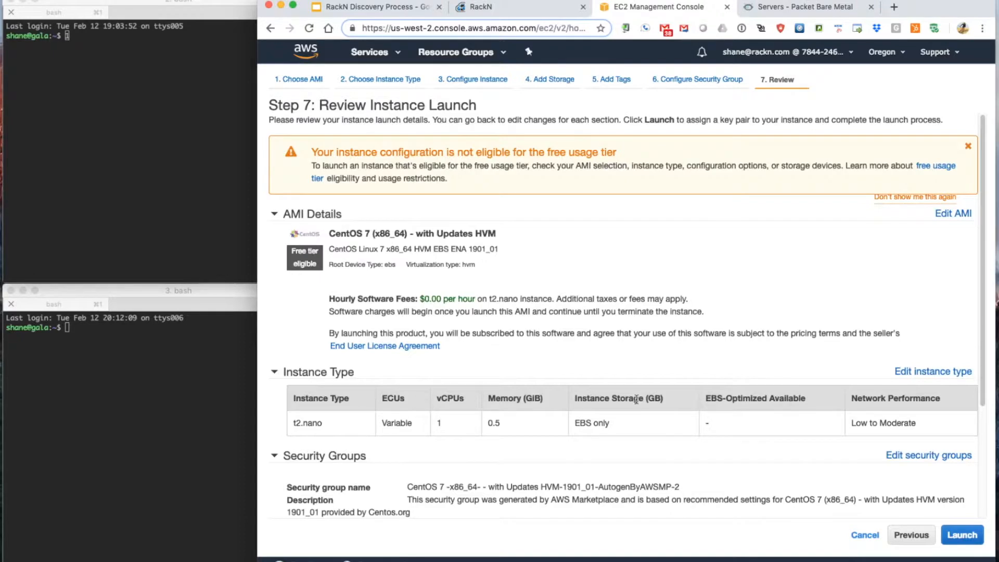
{"action": "left_click", "coordinate": [960, 536]}
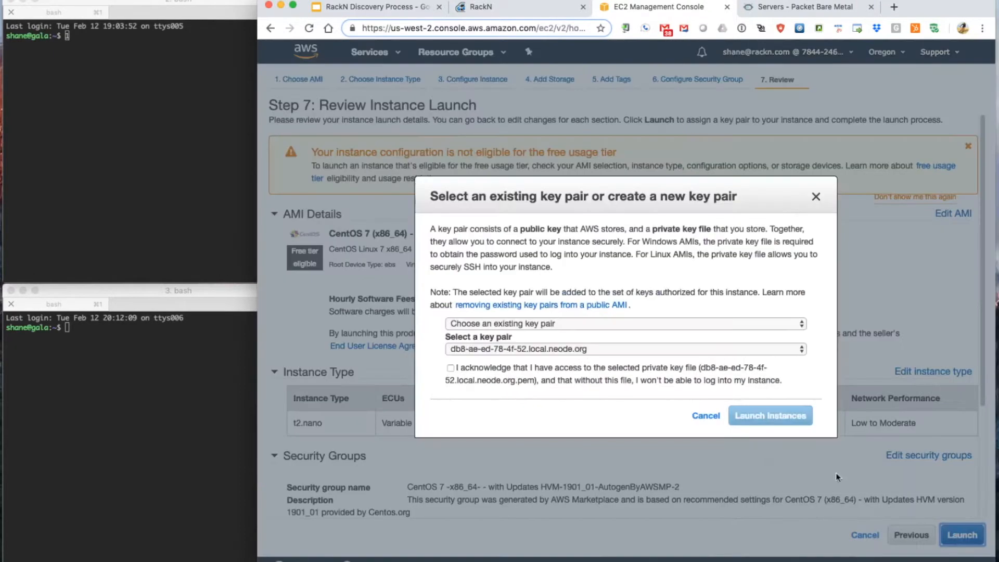
{"action": "left_click", "coordinate": [526, 324]}
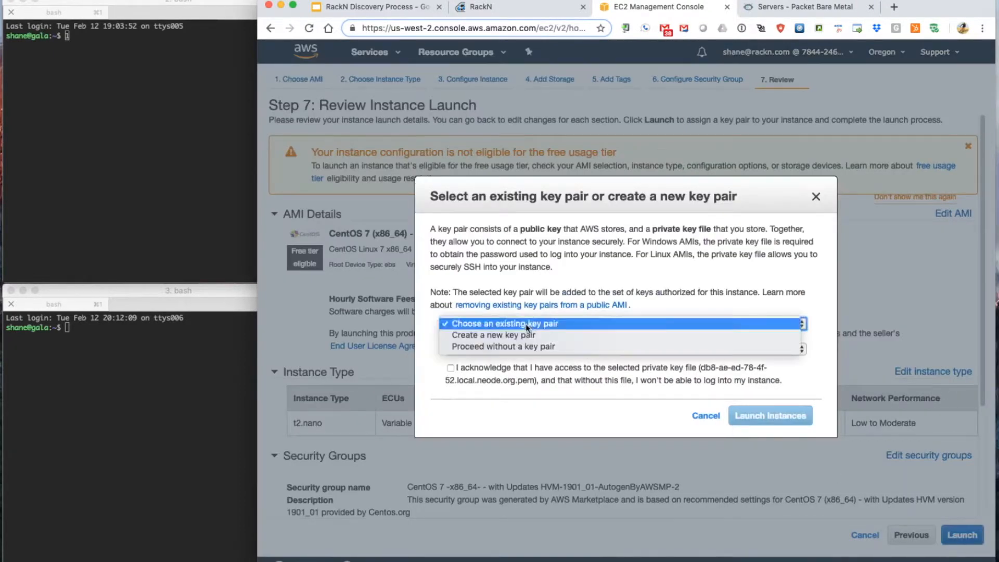
{"action": "left_click", "coordinate": [509, 379]}
{"action": "left_click", "coordinate": [515, 349]}
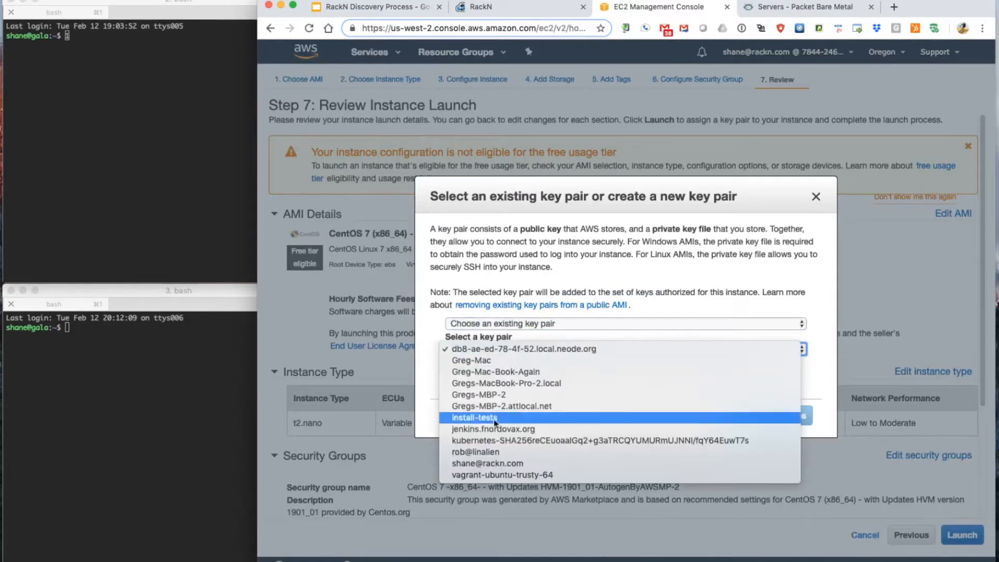
{"action": "left_click", "coordinate": [483, 463]}
{"action": "left_click", "coordinate": [451, 368]}
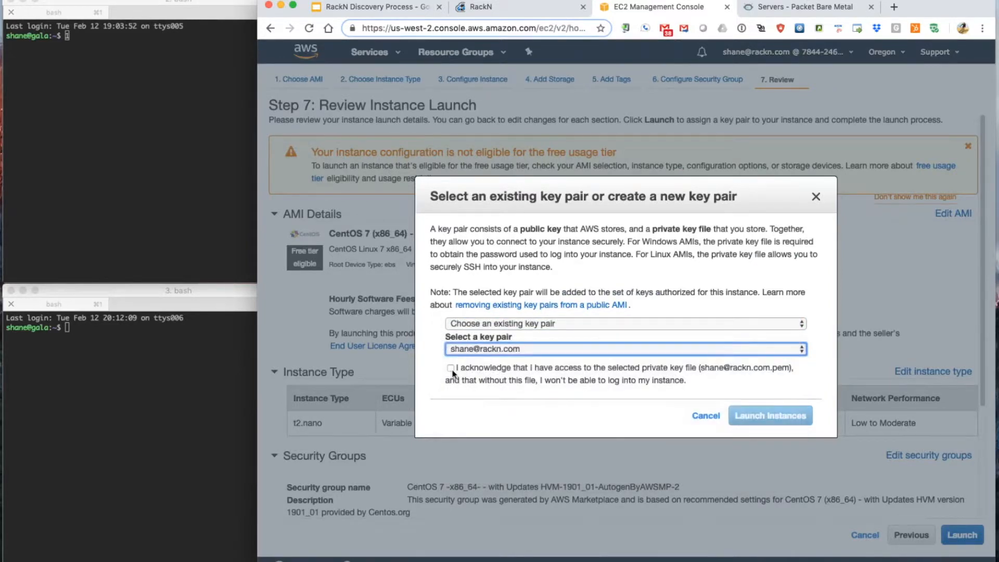
{"action": "left_click", "coordinate": [763, 417]}
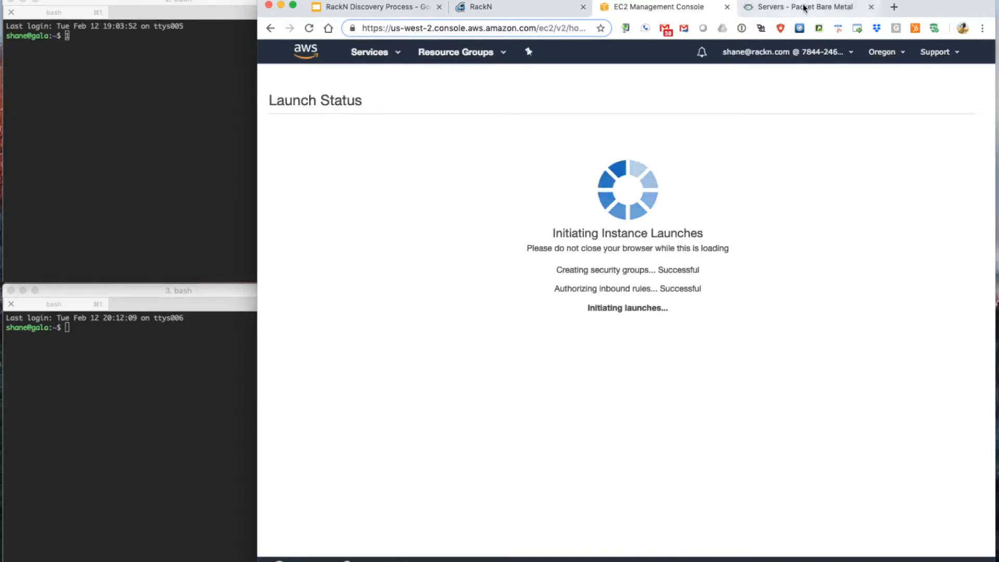
Step: Back in the RackN portal, open the pxe-boot-0 machine from Bulk Actions and examine its tasks and packet parameters
{"action": "left_click", "coordinate": [520, 8]}
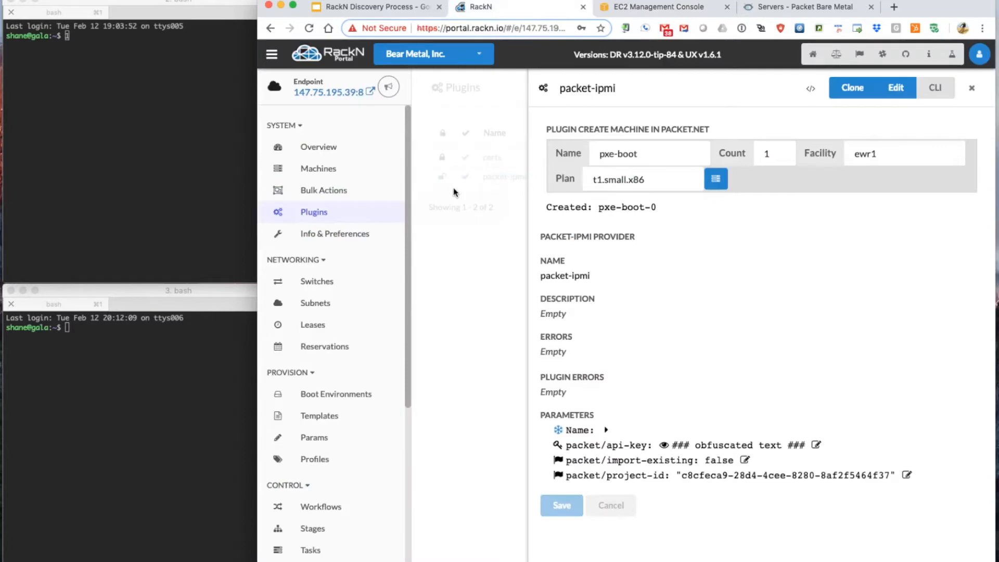
{"action": "left_click", "coordinate": [429, 289]}
{"action": "left_click", "coordinate": [324, 191]}
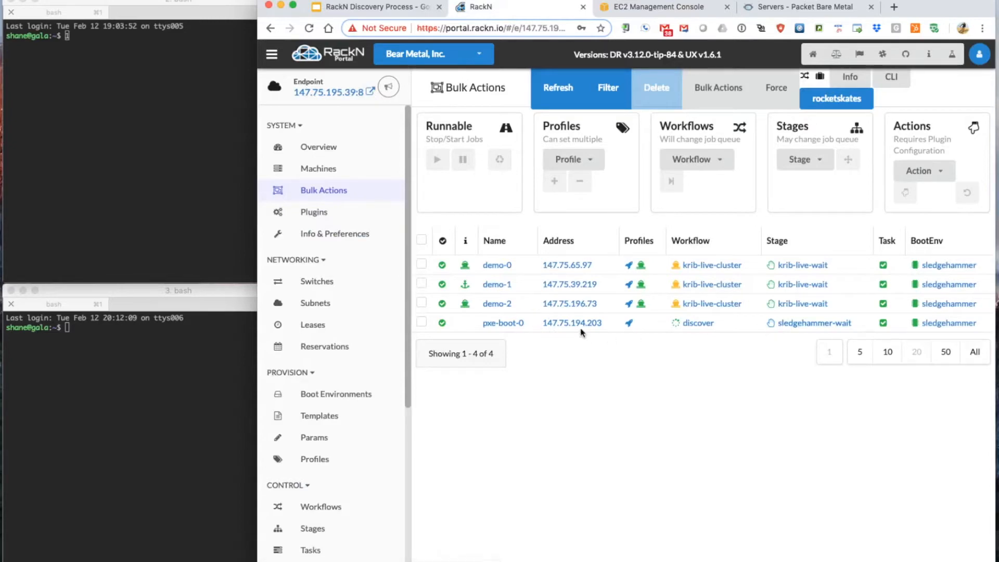
{"action": "left_click", "coordinate": [493, 328]}
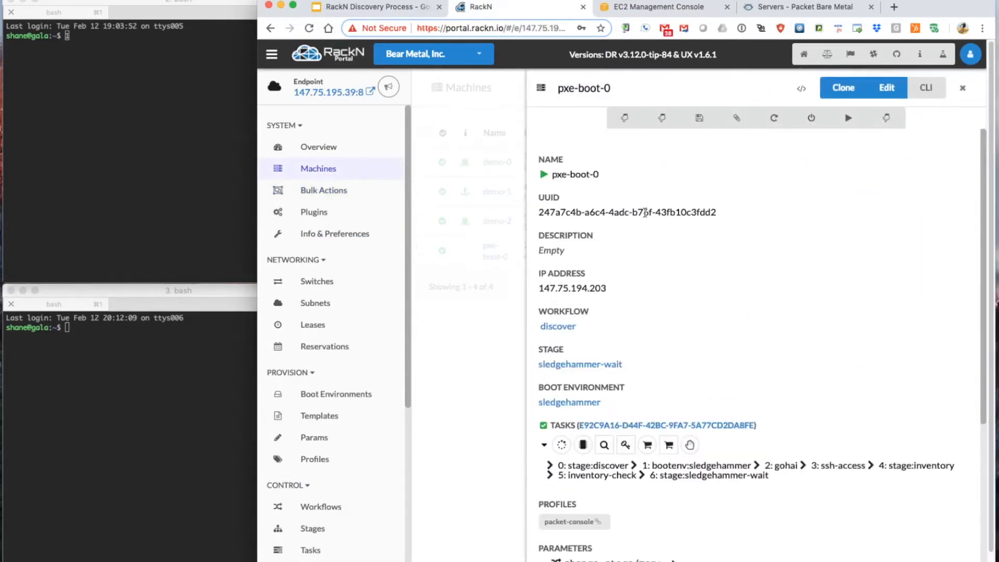
{"action": "scroll", "coordinate": [600, 229], "scroll_direction": "down", "scroll_amount": 5}
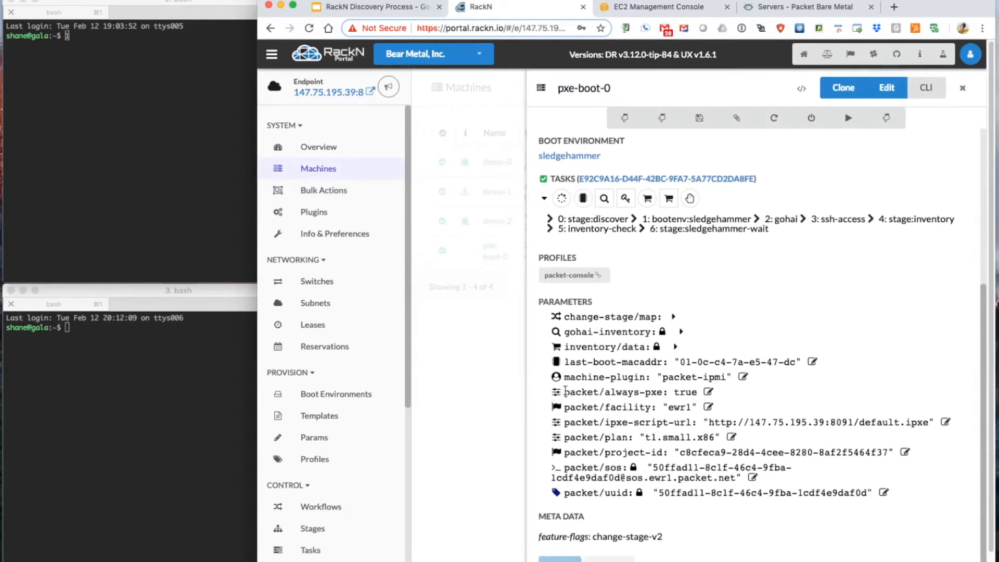
{"action": "left_click_drag", "start_coordinate": [564, 391], "coordinate": [892, 495]}
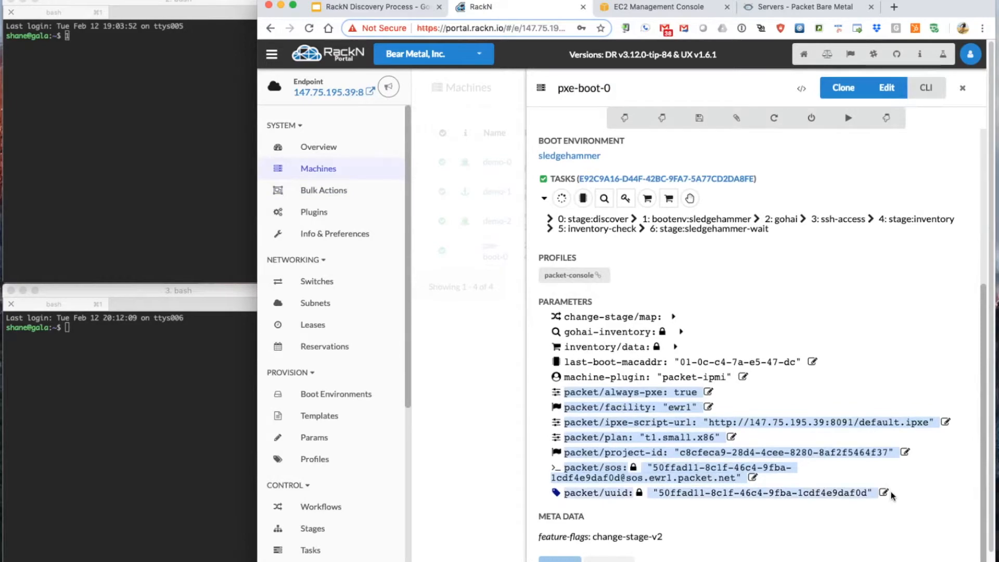
{"action": "left_click", "coordinate": [726, 327]}
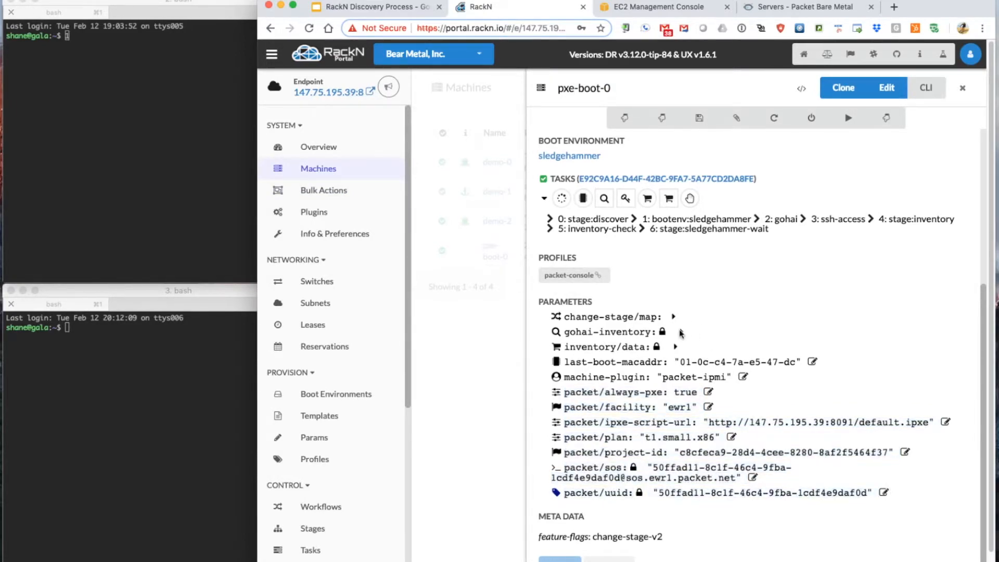
Step: Examine the gohai-inventory and inventory/data parameters of pxe-boot-0, and close its details
{"action": "left_click", "coordinate": [682, 332]}
{"action": "scroll", "coordinate": [689, 400], "scroll_direction": "down", "scroll_amount": 8}
{"action": "scroll", "coordinate": [689, 399], "scroll_direction": "up", "scroll_amount": 12}
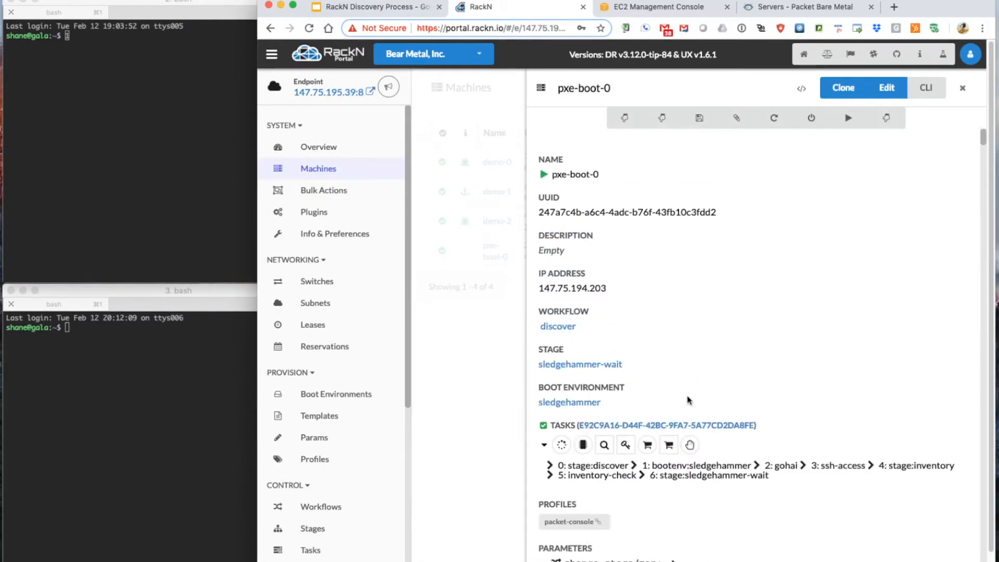
{"action": "scroll", "coordinate": [689, 385], "scroll_direction": "down", "scroll_amount": 5}
{"action": "left_click", "coordinate": [682, 301]}
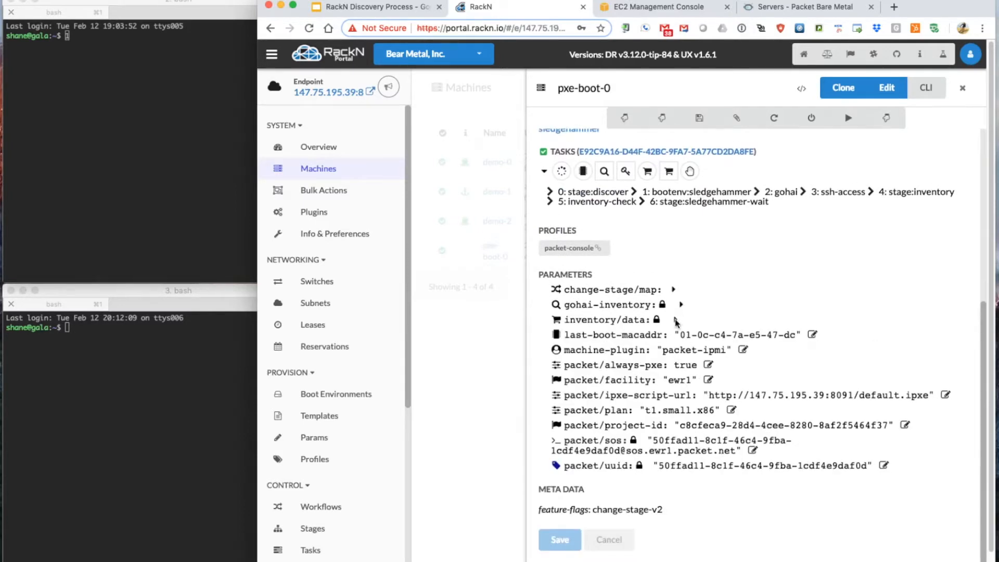
{"action": "left_click", "coordinate": [676, 321]}
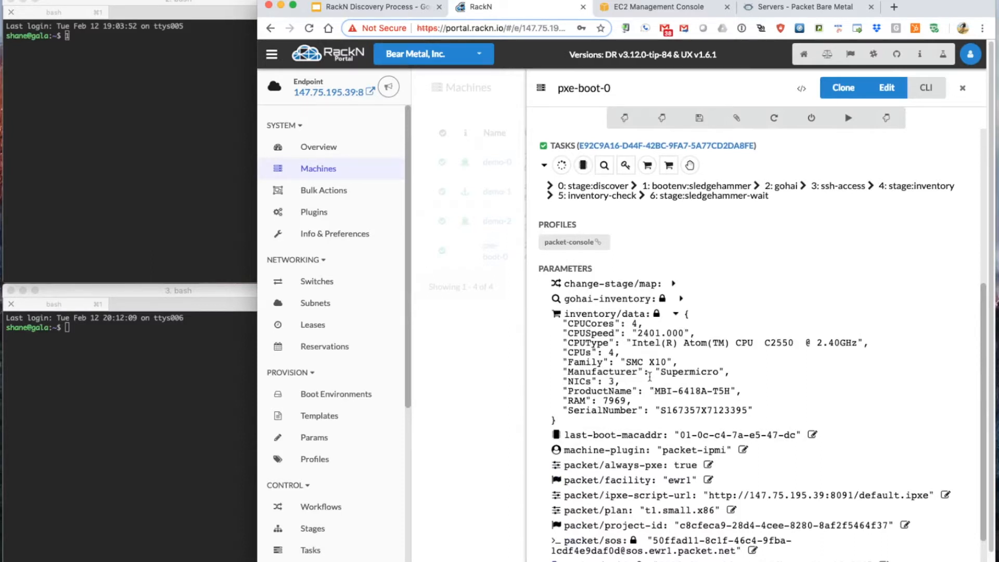
{"action": "left_click", "coordinate": [482, 359]}
{"action": "left_click", "coordinate": [569, 87]}
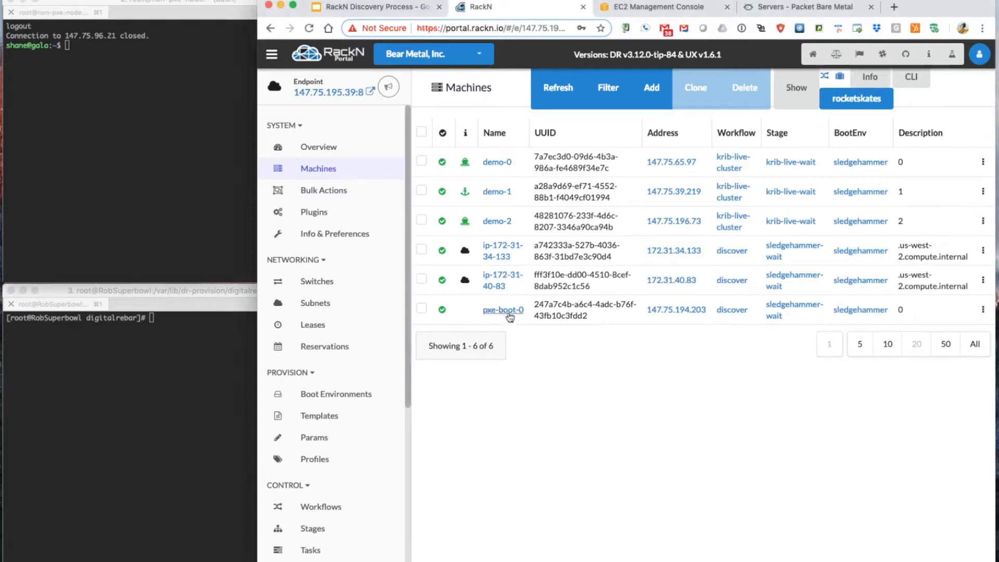
{"action": "left_click", "coordinate": [497, 251]}
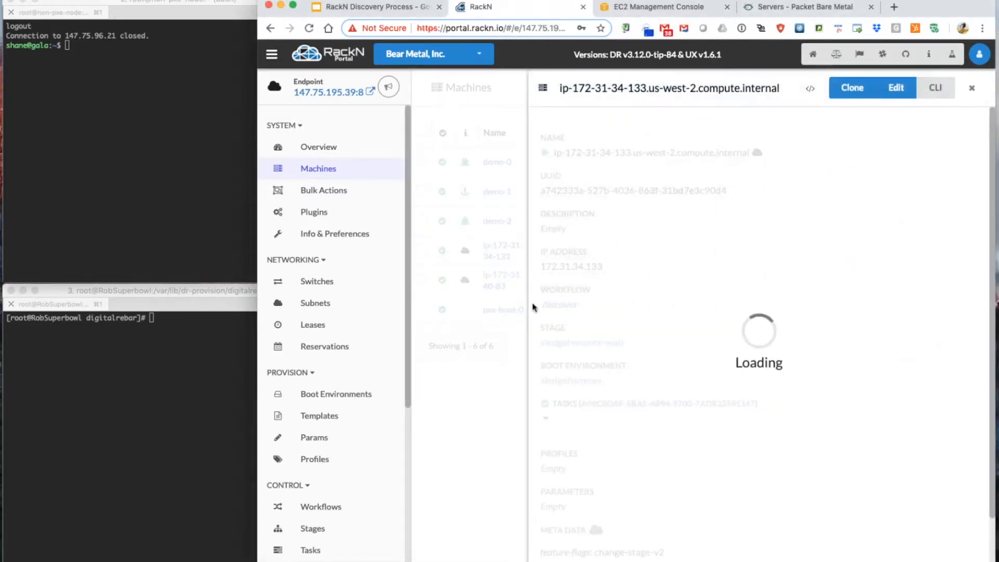
{"action": "scroll", "coordinate": [639, 364], "scroll_direction": "down", "scroll_amount": 5}
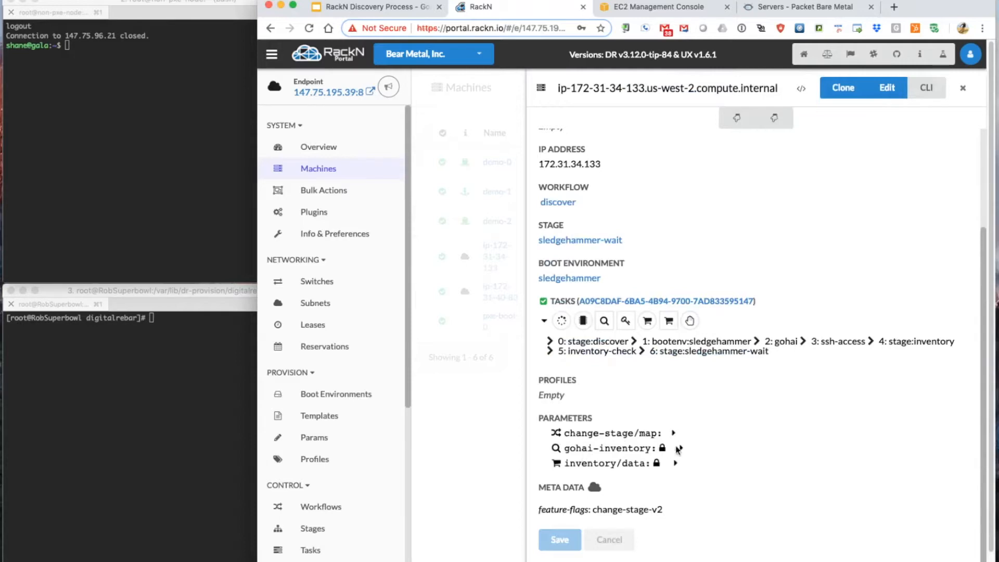
{"action": "left_click", "coordinate": [678, 448]}
{"action": "scroll", "coordinate": [679, 447], "scroll_direction": "down", "scroll_amount": 5}
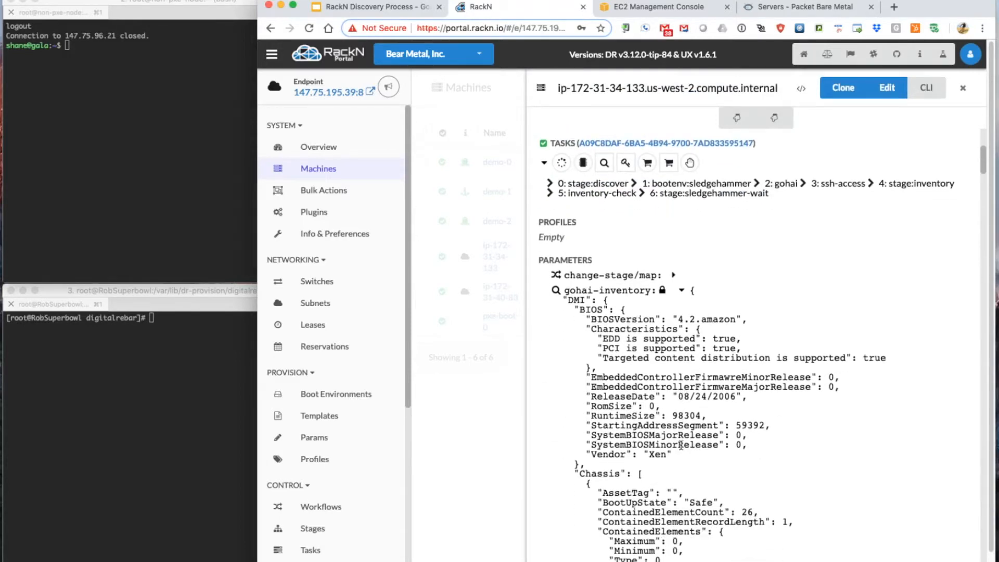
{"action": "left_click", "coordinate": [681, 293]}
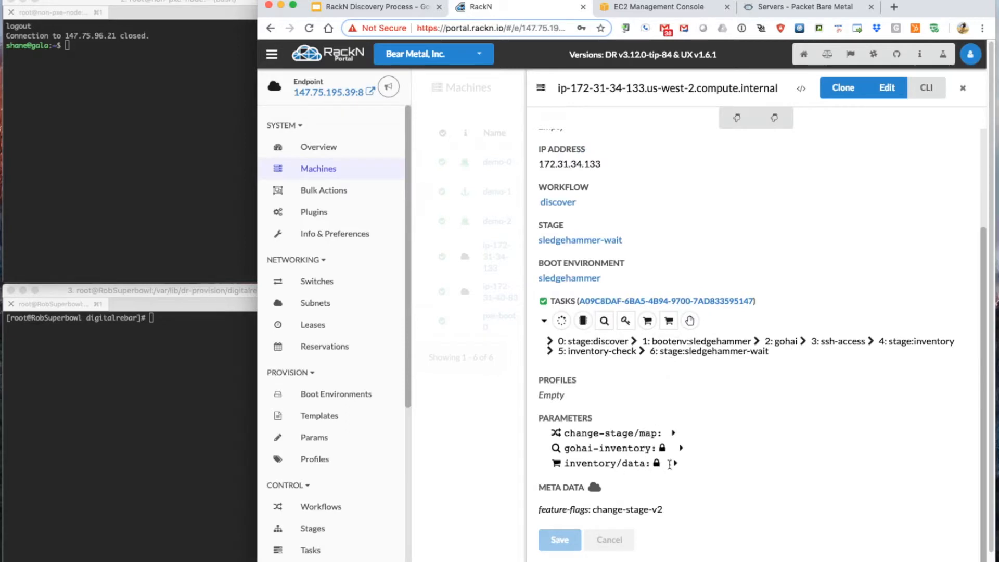
Step: Inspect the manufacturer and product name in the AWS machine's inventory/data, and close its details
{"action": "left_click", "coordinate": [676, 464]}
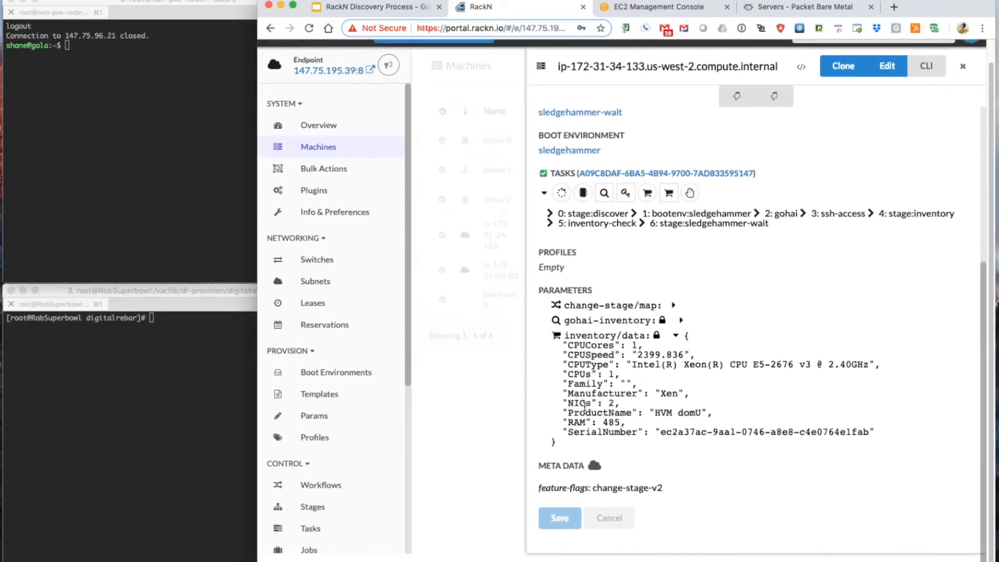
{"action": "double_click", "coordinate": [671, 391]}
{"action": "left_click_drag", "start_coordinate": [658, 413], "coordinate": [693, 412]}
{"action": "left_click", "coordinate": [480, 407]}
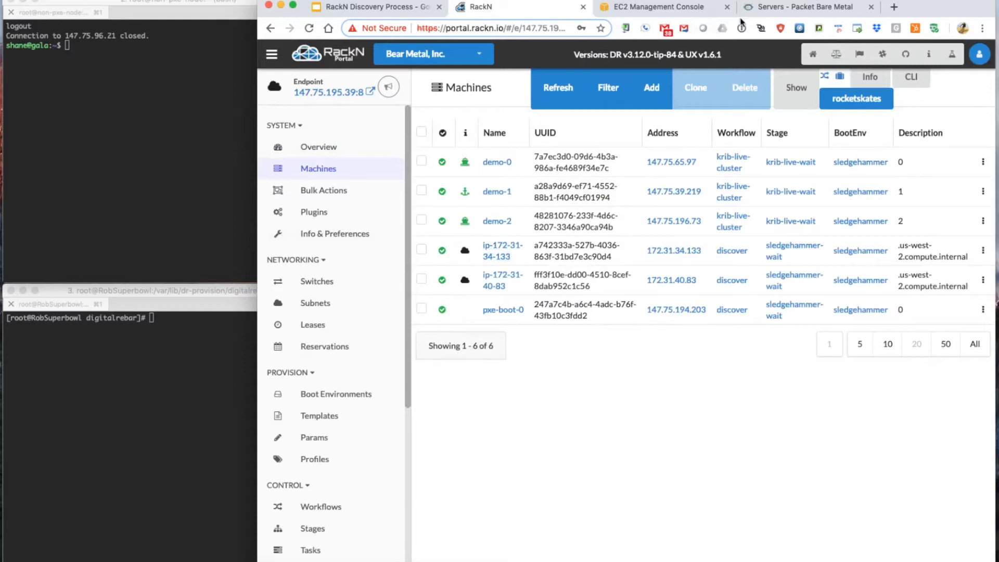
{"action": "left_click", "coordinate": [802, 7]}
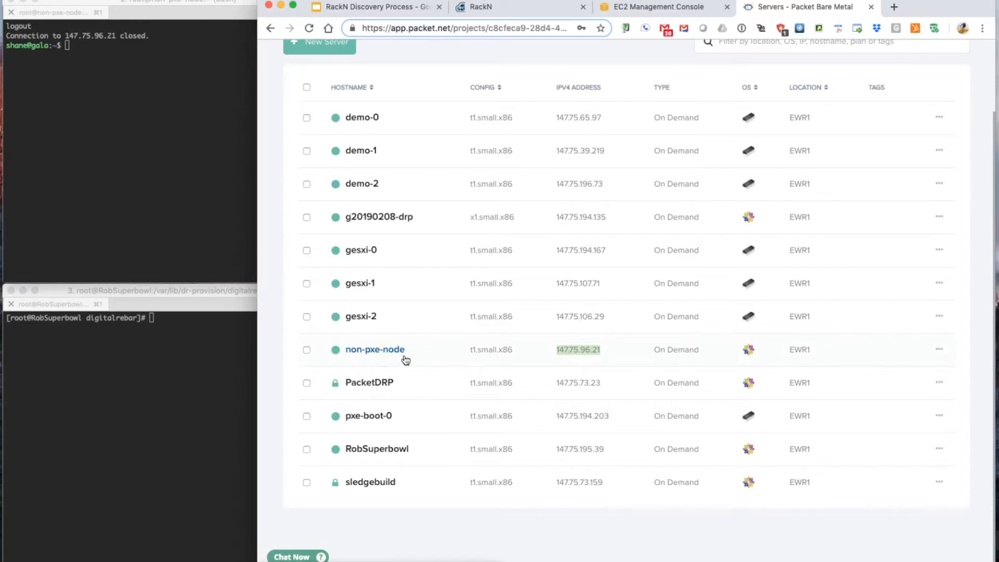
{"action": "left_click", "coordinate": [185, 204]}
{"action": "key", "text": "Up"}
{"action": "key", "text": "ctrl+a"}
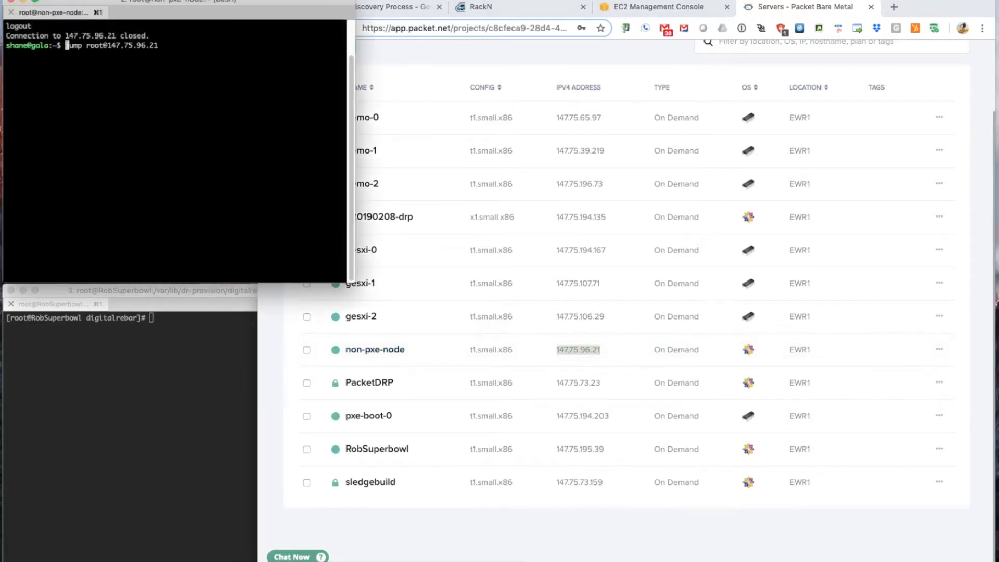
{"action": "key", "text": "Return"}
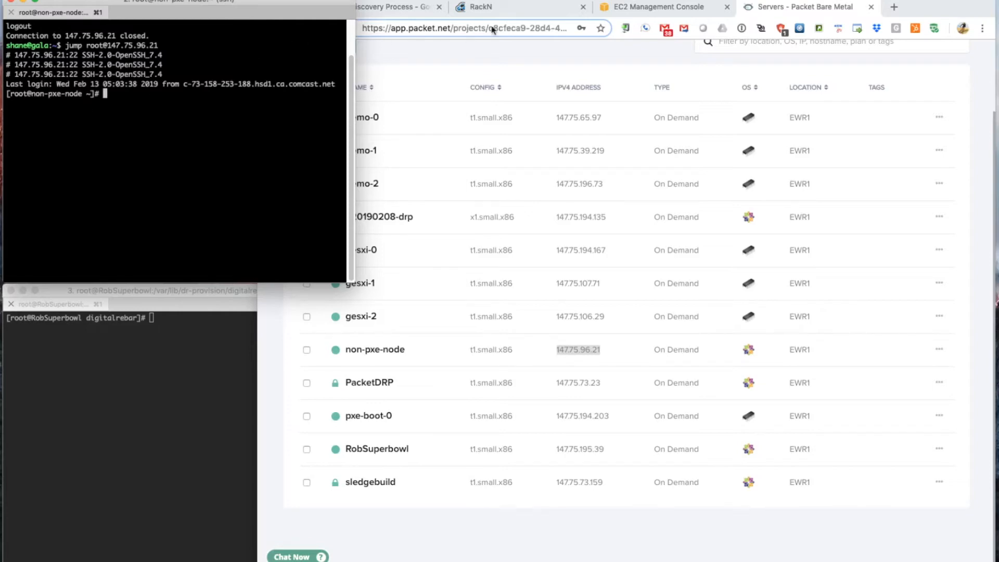
{"action": "left_click", "coordinate": [515, 8]}
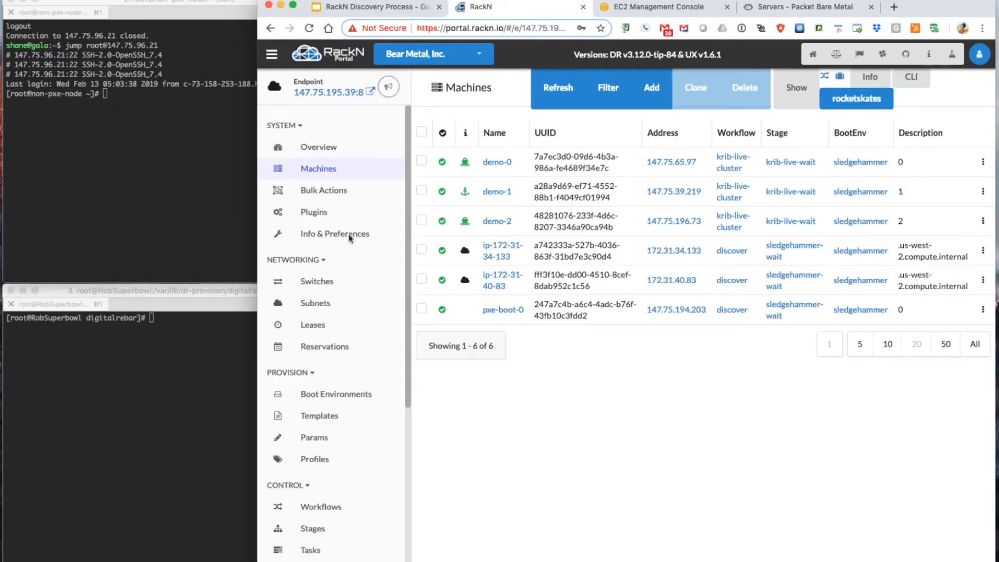
{"action": "left_click", "coordinate": [322, 190]}
{"action": "left_click", "coordinate": [134, 224]}
{"action": "type", "text": "curl -fsSL http://147.75.195.39:8091/machines/join-up.sh | bash -s --"}
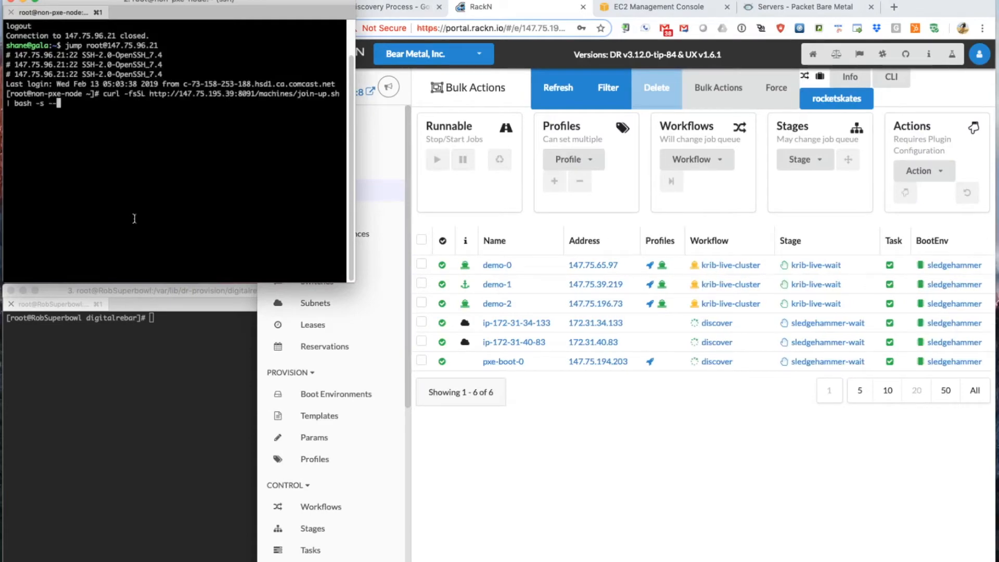
{"action": "key", "text": "Return"}
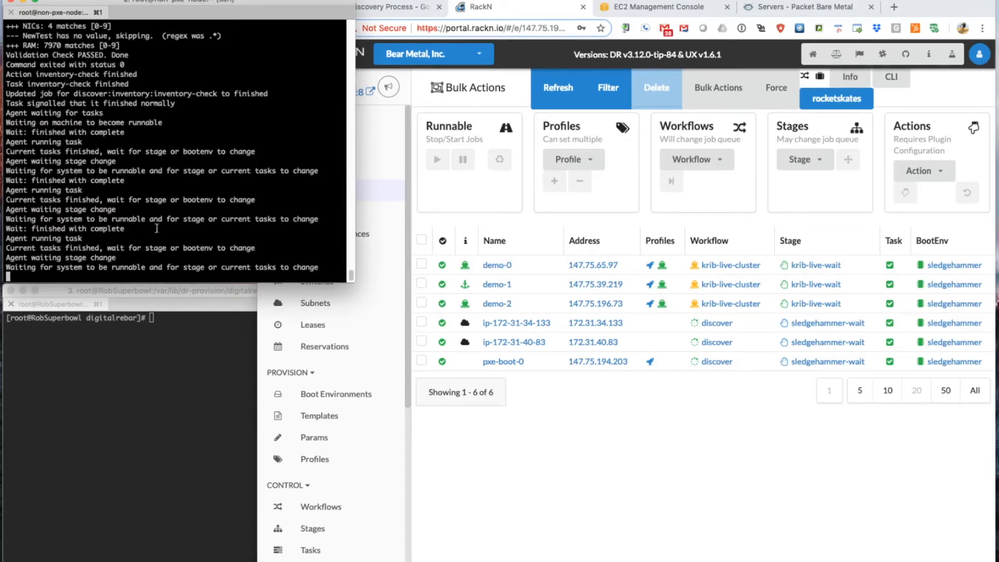
{"action": "scroll", "coordinate": [93, 93], "scroll_direction": "up", "scroll_amount": 15}
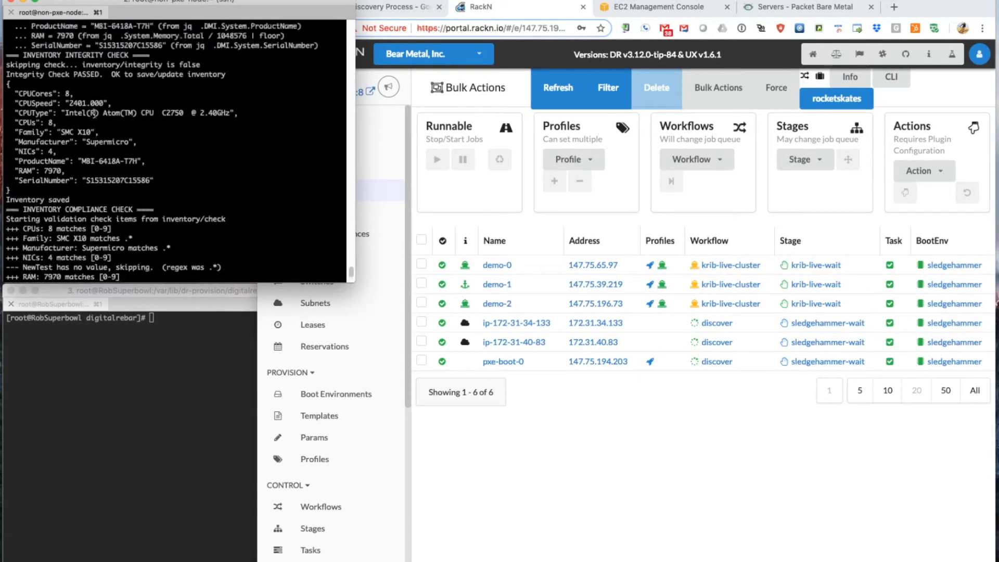
{"action": "scroll", "coordinate": [148, 97], "scroll_direction": "down", "scroll_amount": 15}
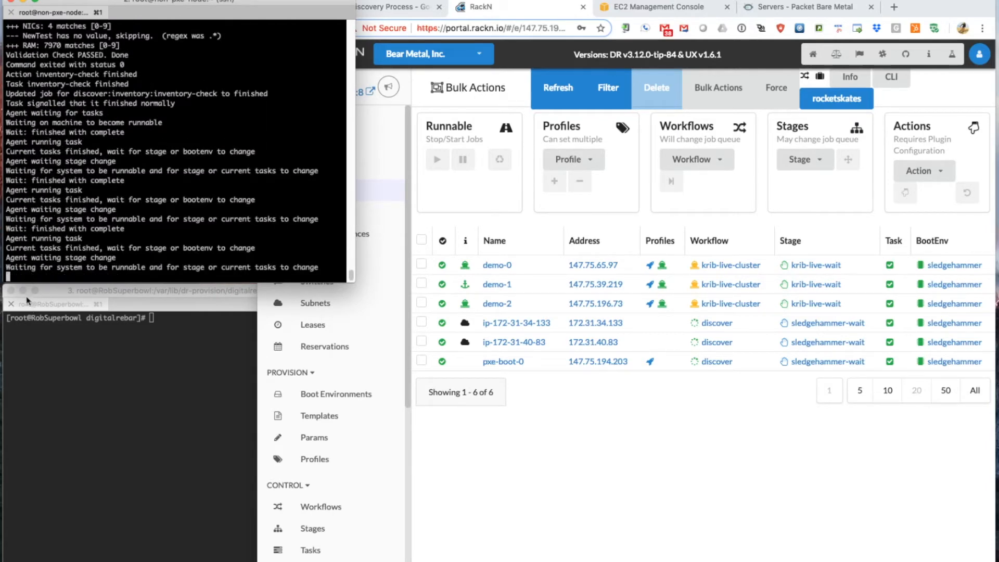
Step: Refresh the Bulk Actions machine list in the RackN portal, and examine the gohai-inventory parameter of non-pxe-node
{"action": "left_click", "coordinate": [590, 458]}
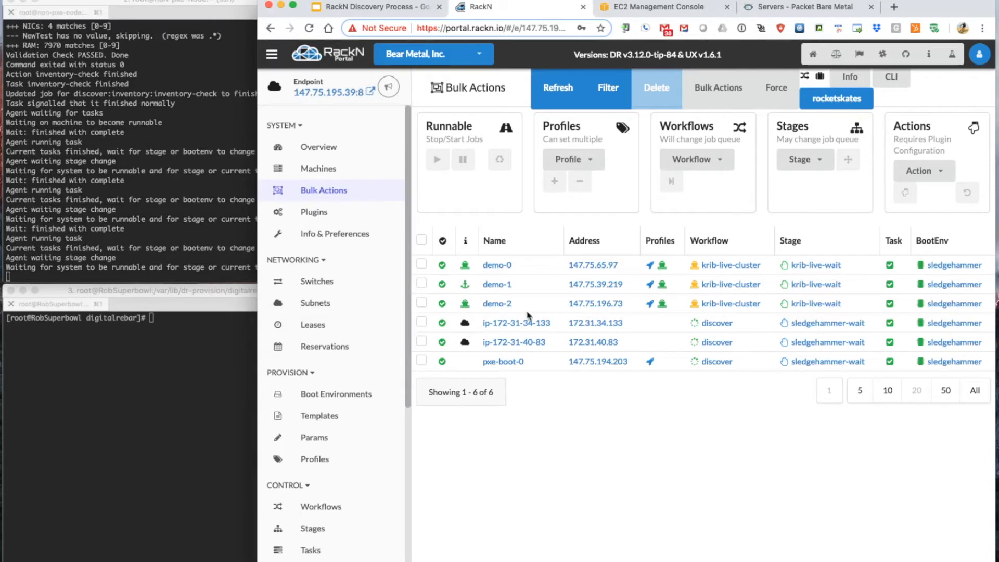
{"action": "left_click", "coordinate": [558, 87]}
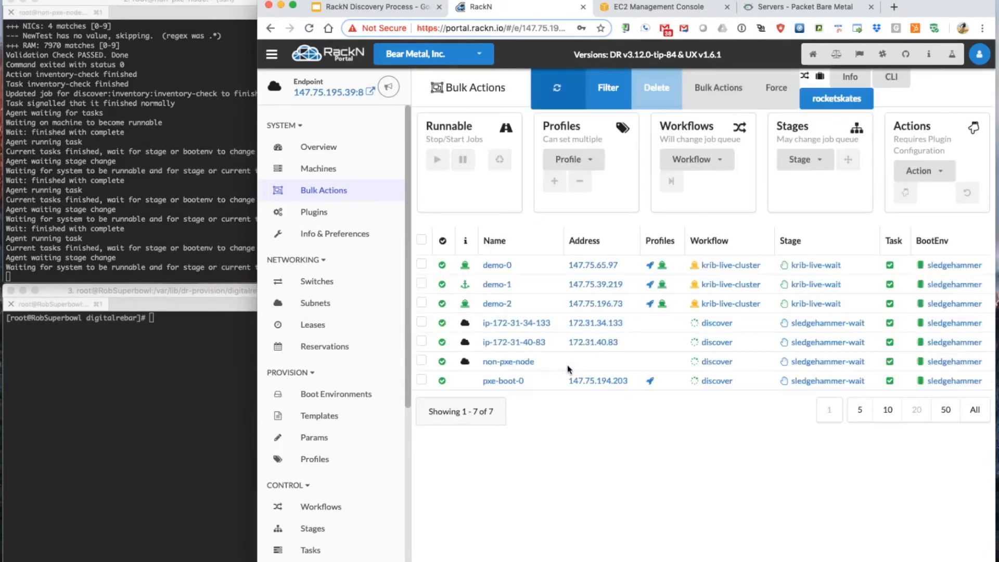
{"action": "left_click", "coordinate": [500, 365]}
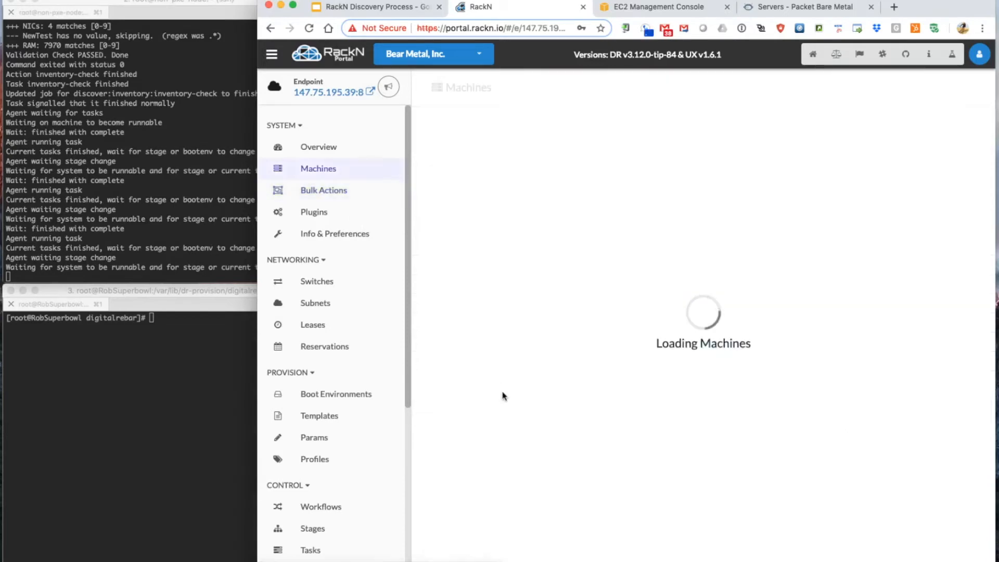
{"action": "scroll", "coordinate": [695, 268], "scroll_direction": "down", "scroll_amount": 4}
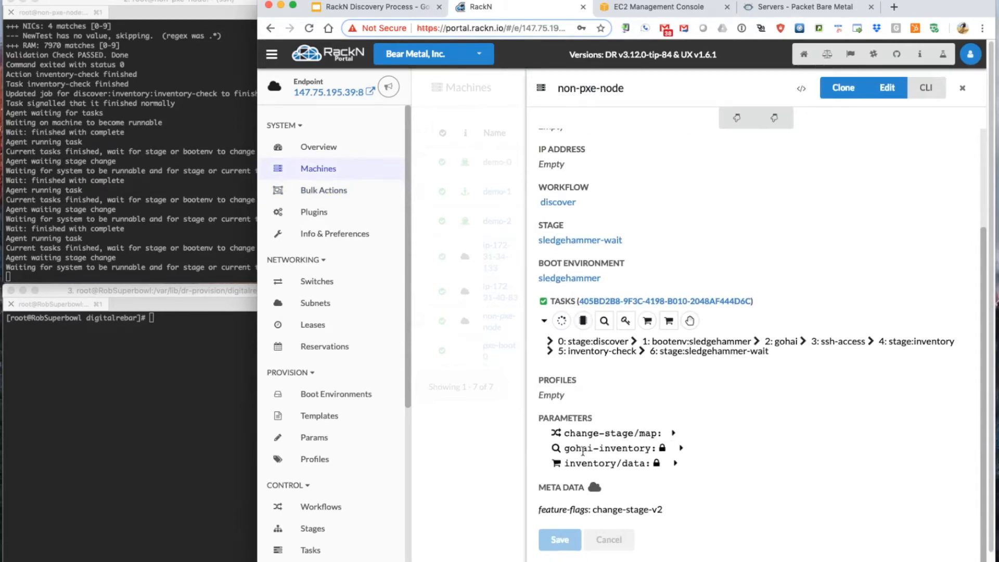
{"action": "left_click", "coordinate": [680, 448]}
{"action": "scroll", "coordinate": [685, 444], "scroll_direction": "down", "scroll_amount": 2}
{"action": "scroll", "coordinate": [685, 444], "scroll_direction": "down", "scroll_amount": 1}
{"action": "left_click", "coordinate": [682, 278]}
Step: Inspect the inventory/data of non-pxe-node, including its manufacturer, and close the machine's details
{"action": "left_click", "coordinate": [675, 464]}
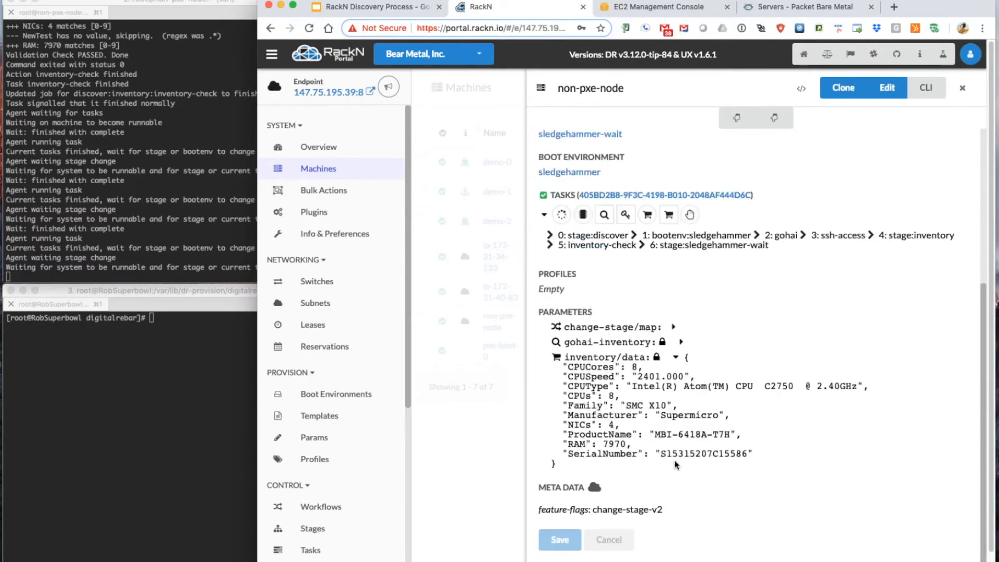
{"action": "scroll", "coordinate": [677, 458], "scroll_direction": "down", "scroll_amount": 3}
{"action": "double_click", "coordinate": [685, 394]}
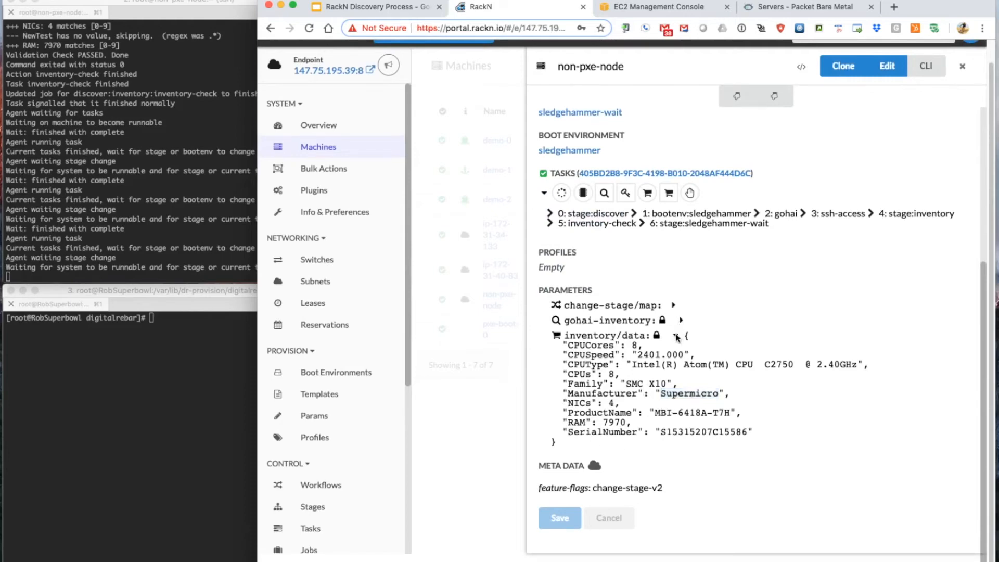
{"action": "left_click", "coordinate": [676, 337]}
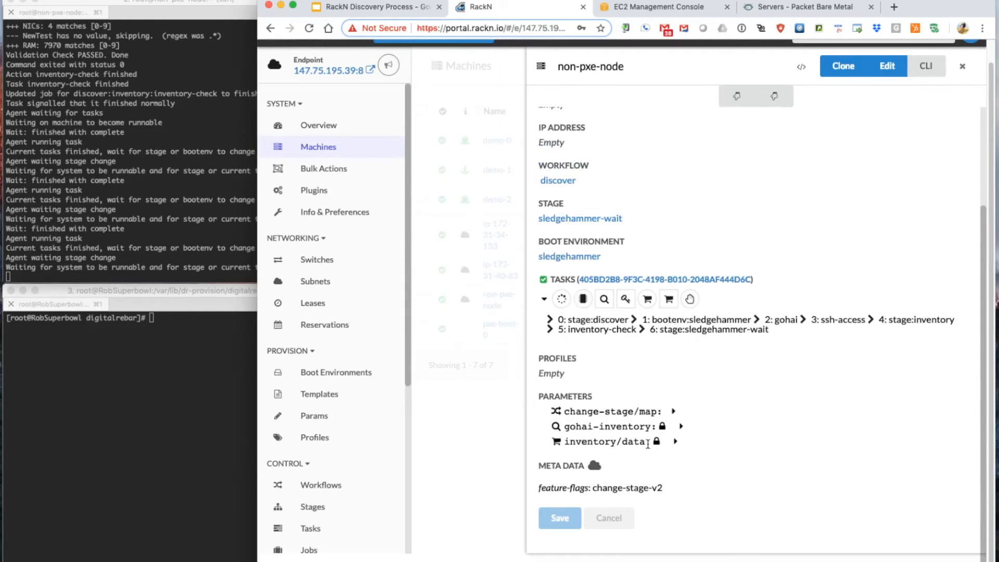
{"action": "left_click", "coordinate": [486, 441]}
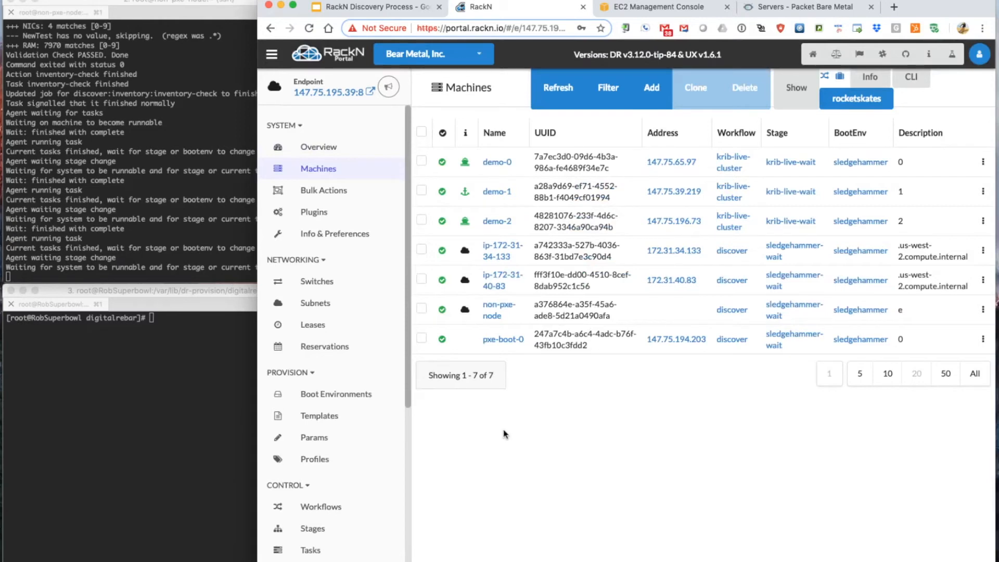
Step: In Bulk Actions, apply the packet-discover workflow to non-pxe-node
{"action": "left_click", "coordinate": [311, 191]}
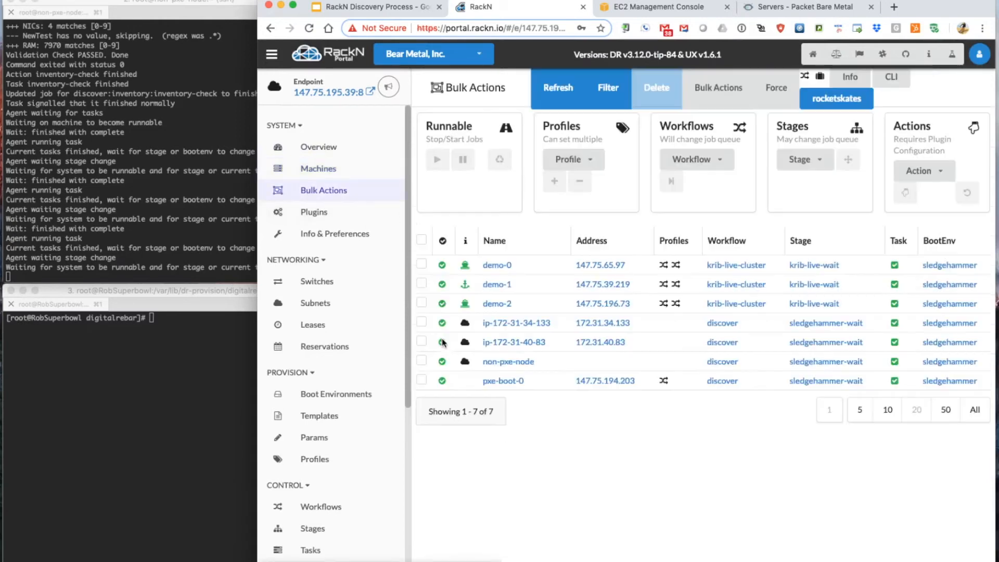
{"action": "left_click", "coordinate": [421, 361]}
{"action": "left_click", "coordinate": [695, 159]}
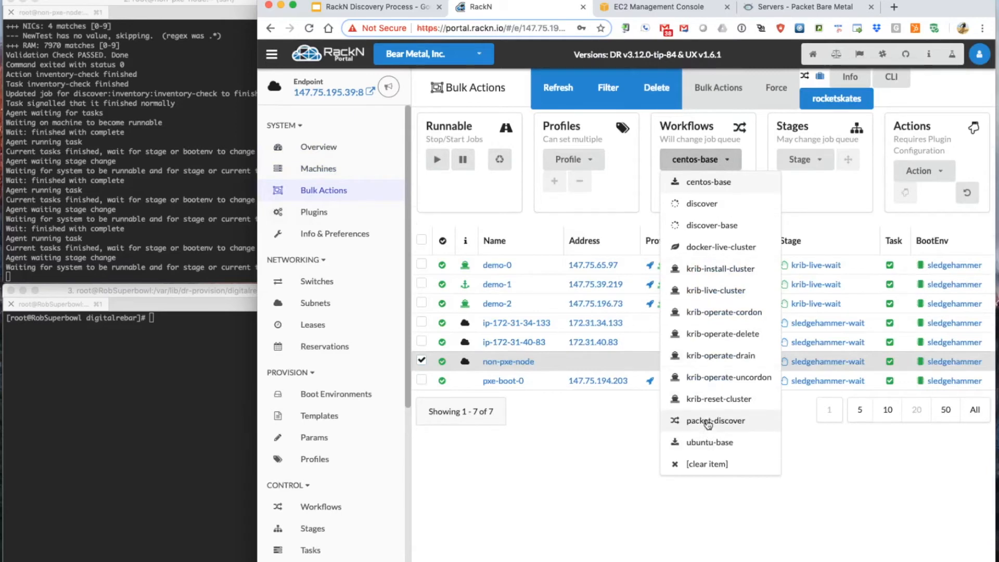
{"action": "left_click", "coordinate": [703, 423]}
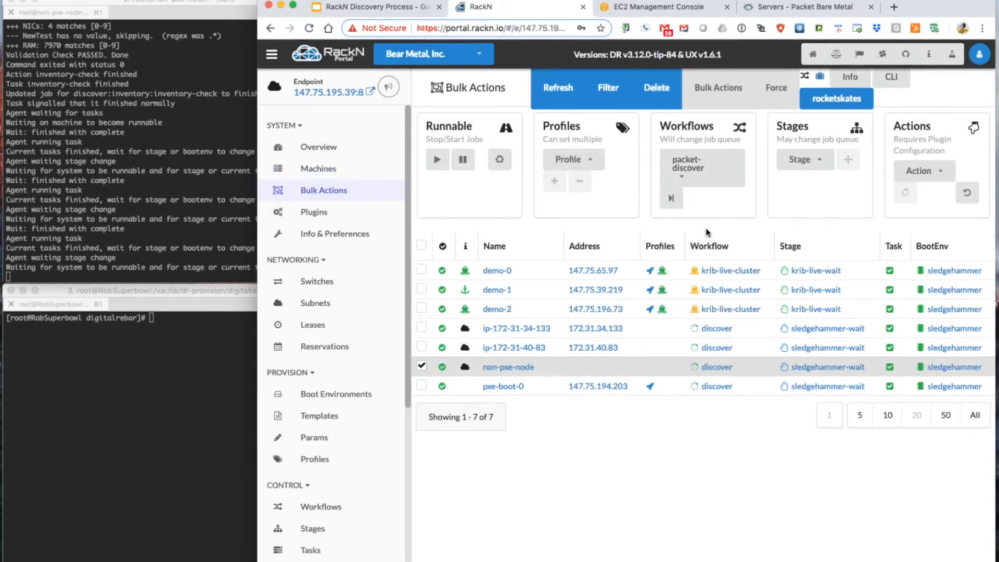
{"action": "left_click", "coordinate": [672, 201]}
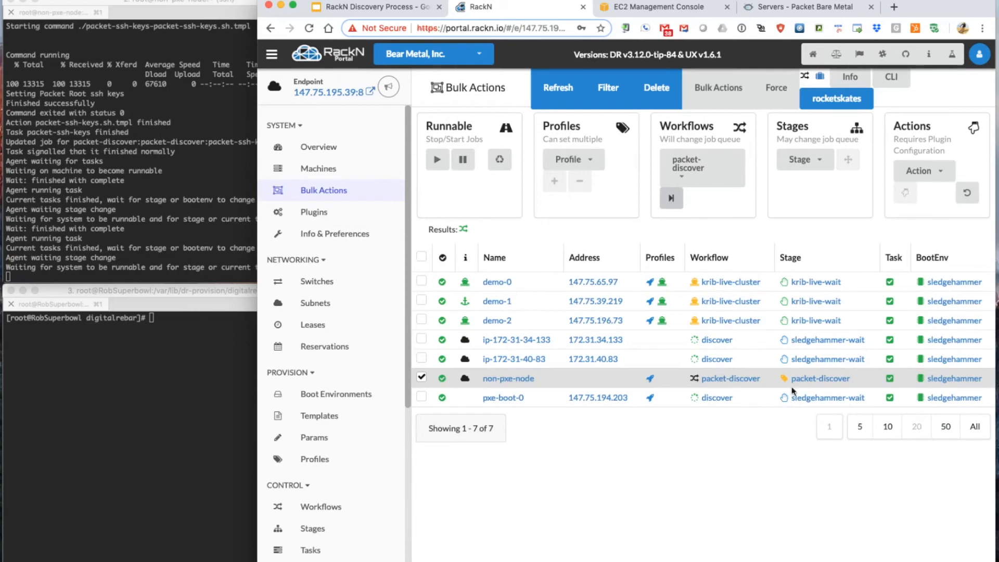
Step: Examine the packet parameters of non-pxe-node, including the packet/sos console address, and return to Bulk Actions
{"action": "left_click", "coordinate": [506, 384]}
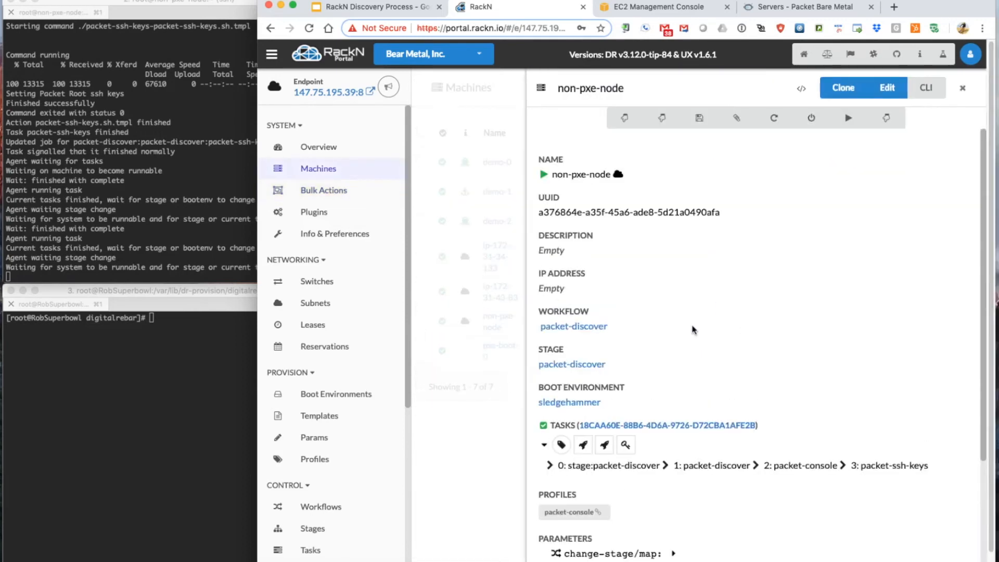
{"action": "scroll", "coordinate": [692, 329], "scroll_direction": "down", "scroll_amount": 4}
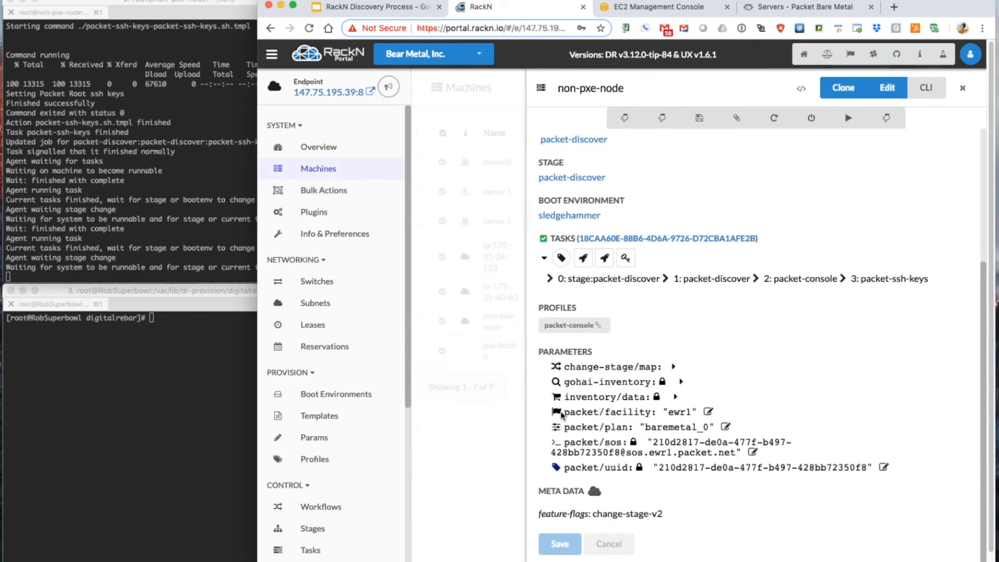
{"action": "left_click_drag", "start_coordinate": [566, 412], "coordinate": [801, 497]}
{"action": "left_click", "coordinate": [800, 497]}
{"action": "left_click_drag", "start_coordinate": [653, 442], "coordinate": [737, 450]}
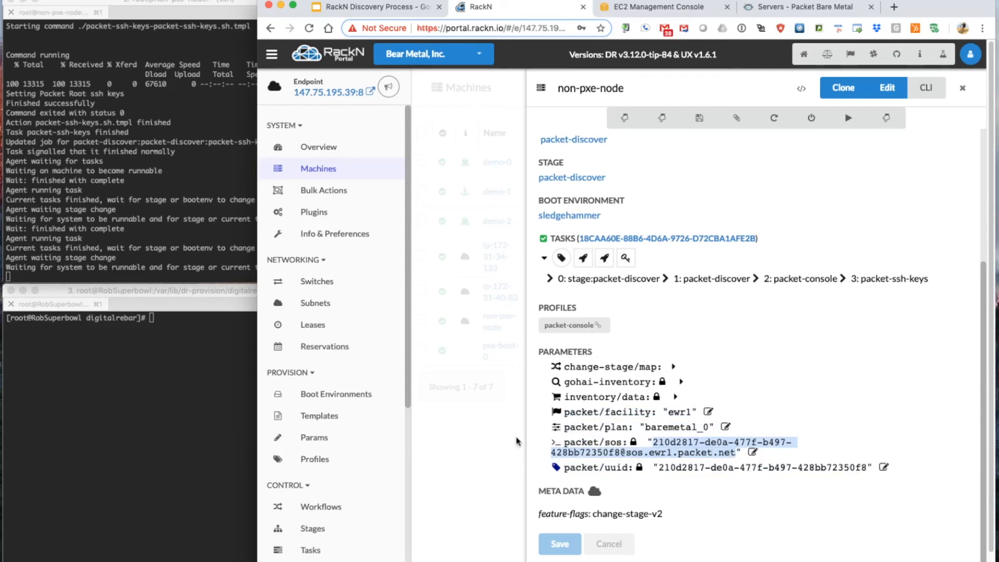
{"action": "left_click", "coordinate": [327, 191]}
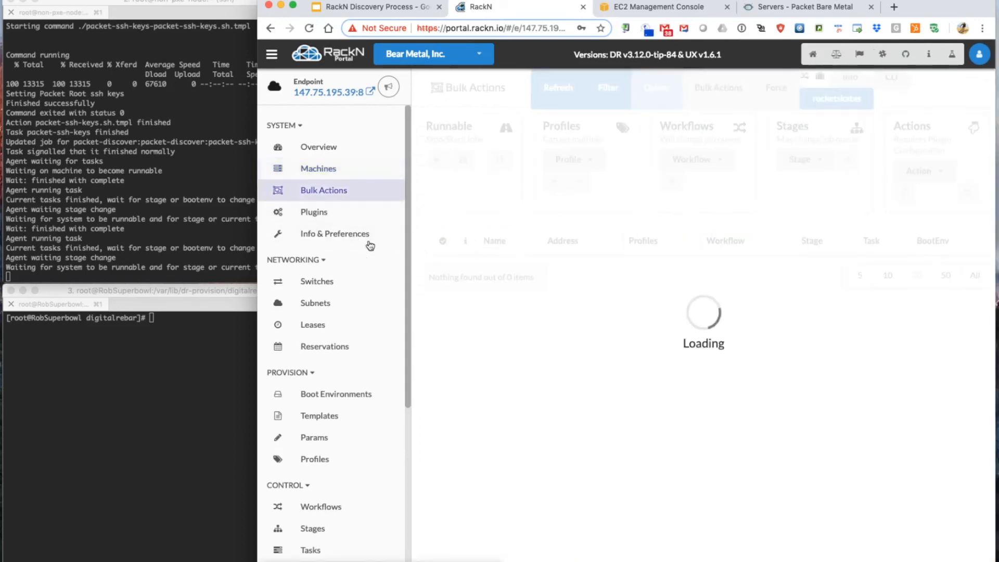